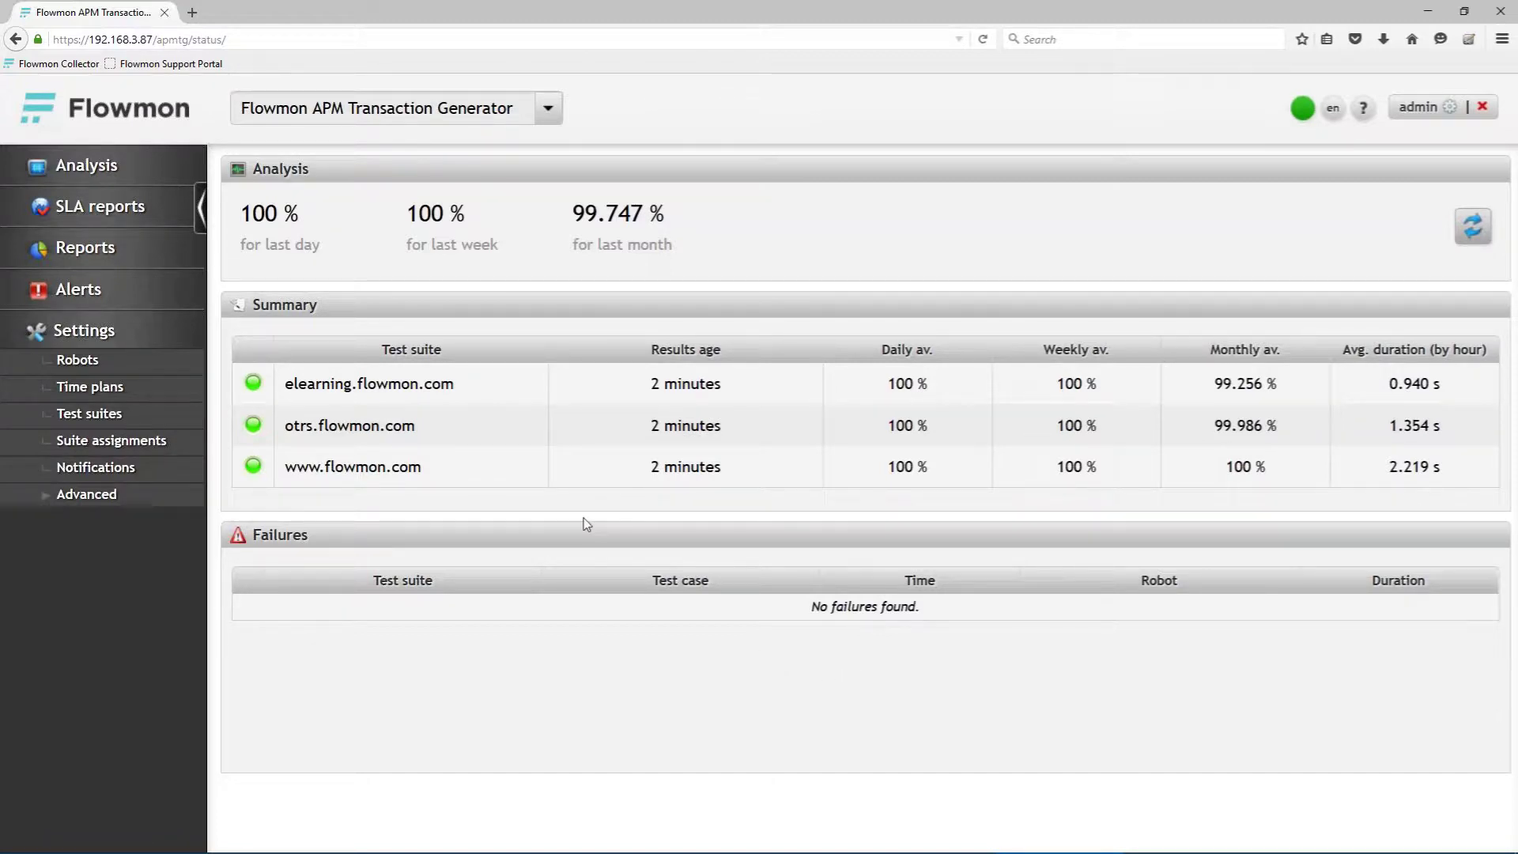
pyautogui.click(413, 474)
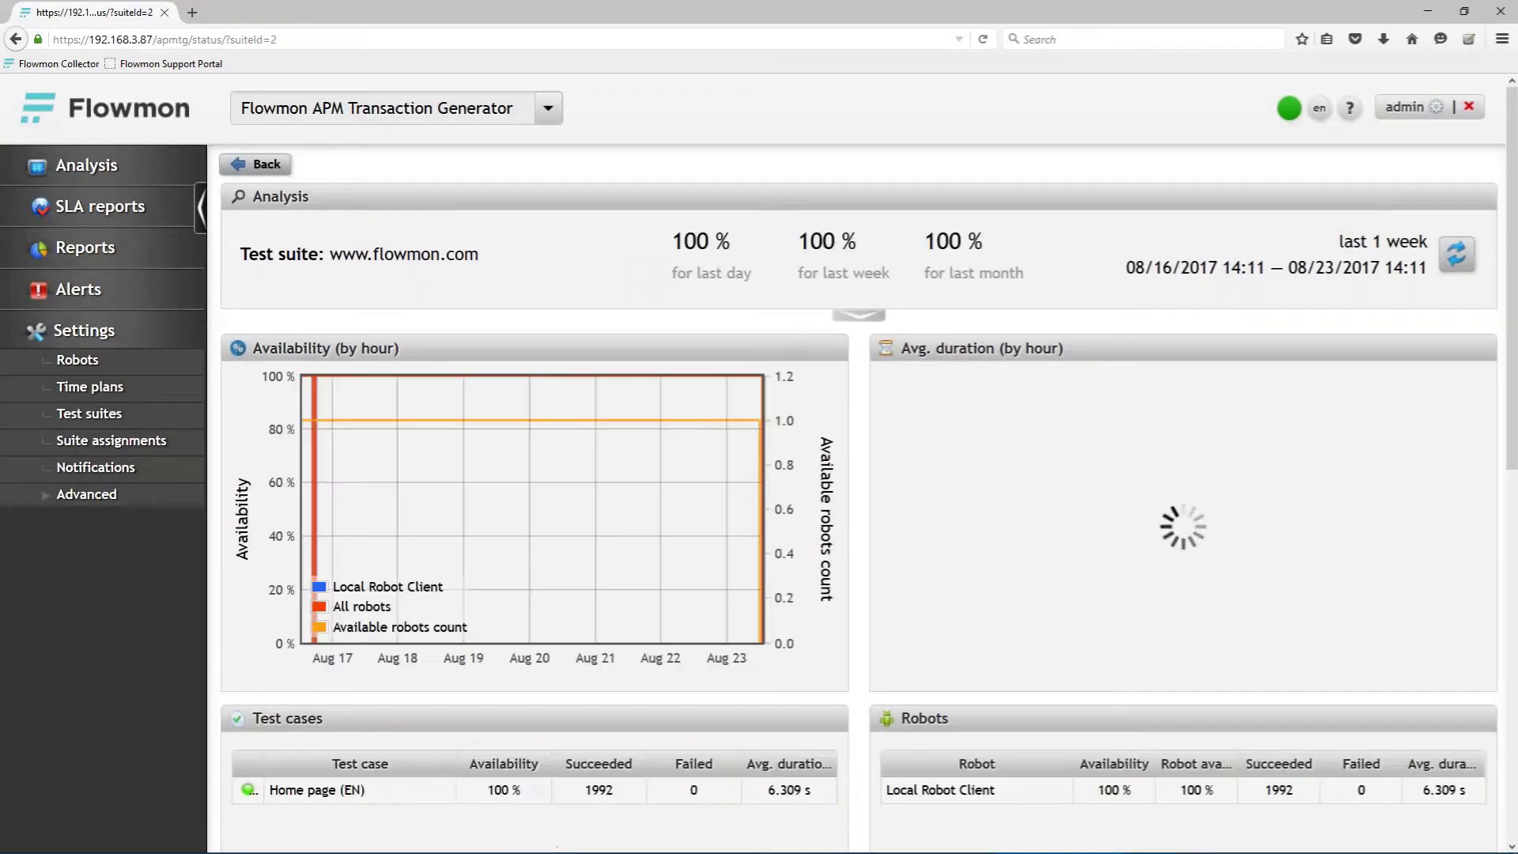
pyautogui.moveTo(1129, 474); pyautogui.dragTo(1510, 550)
pyautogui.click(1425, 618)
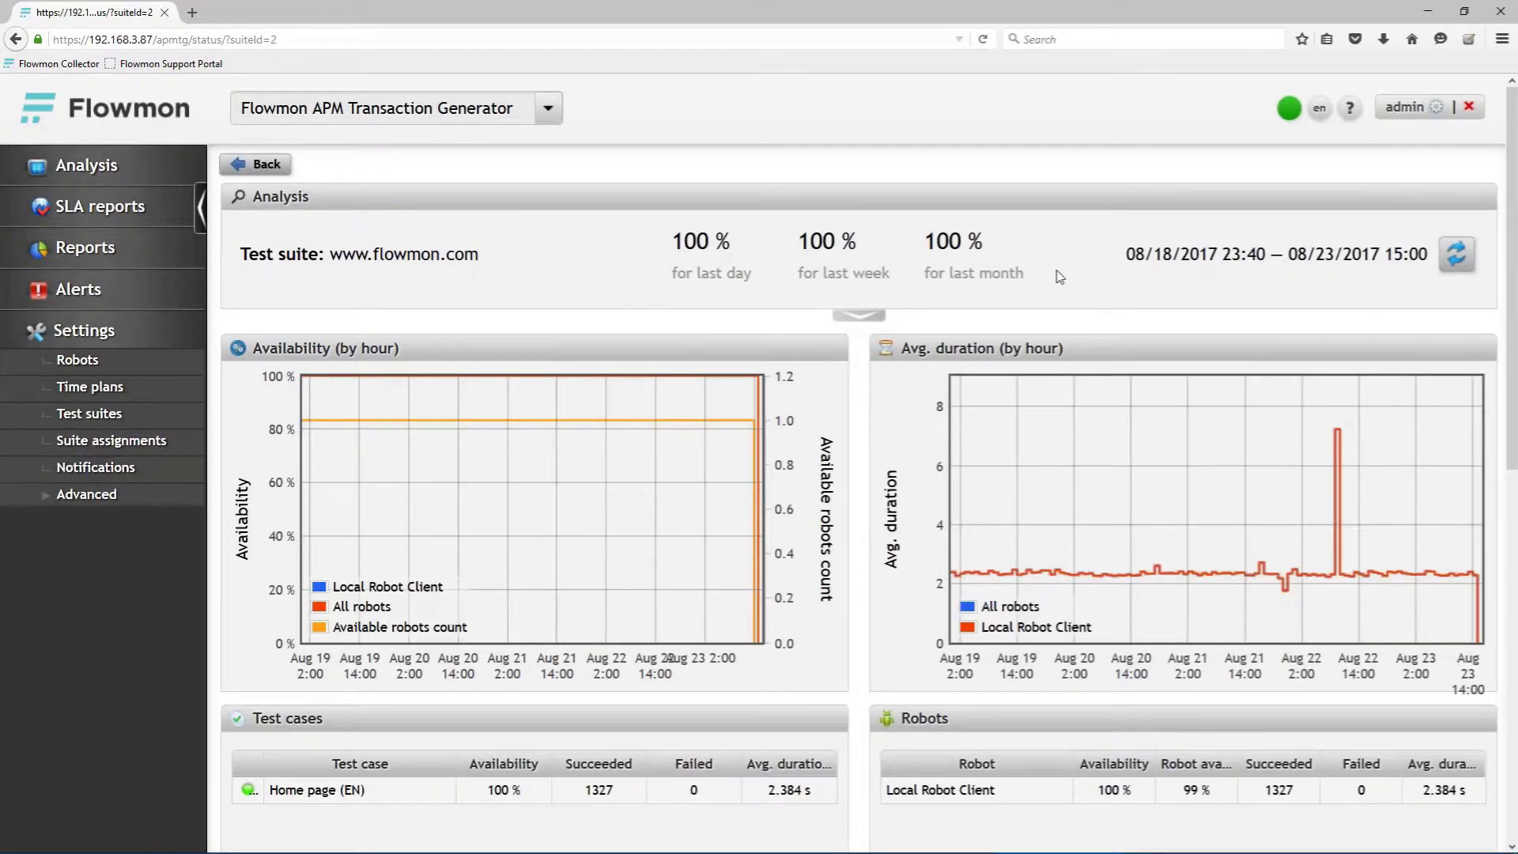
# Step: Scroll down through the zoomed charts to the History section
pyautogui.scroll(-2, 1055, 273)
pyautogui.scroll(-1, 1056, 273)
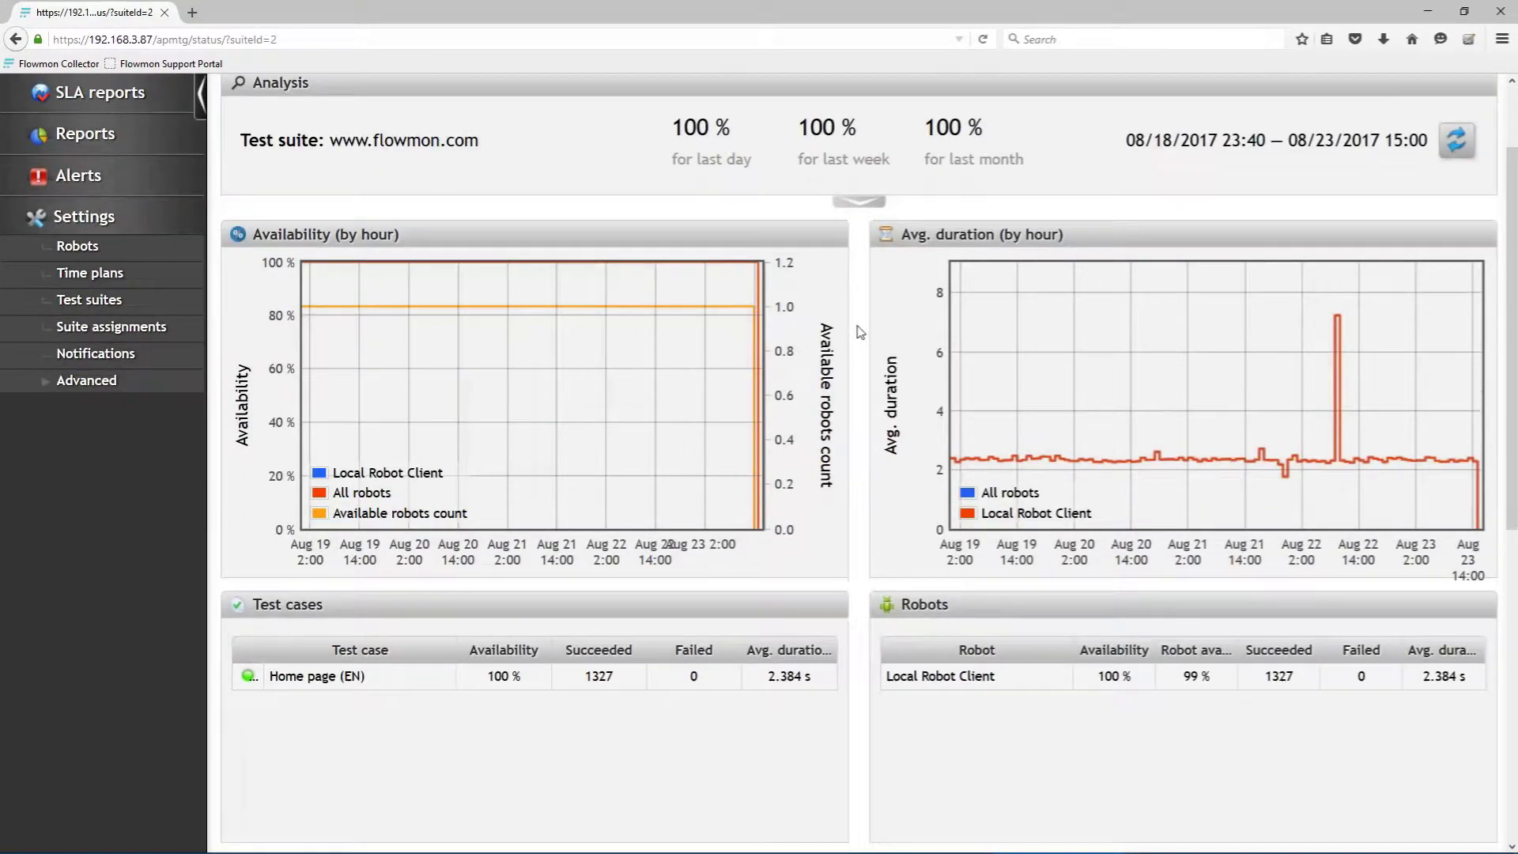
pyautogui.scroll(3, 861, 332)
pyautogui.scroll(-1, 855, 355)
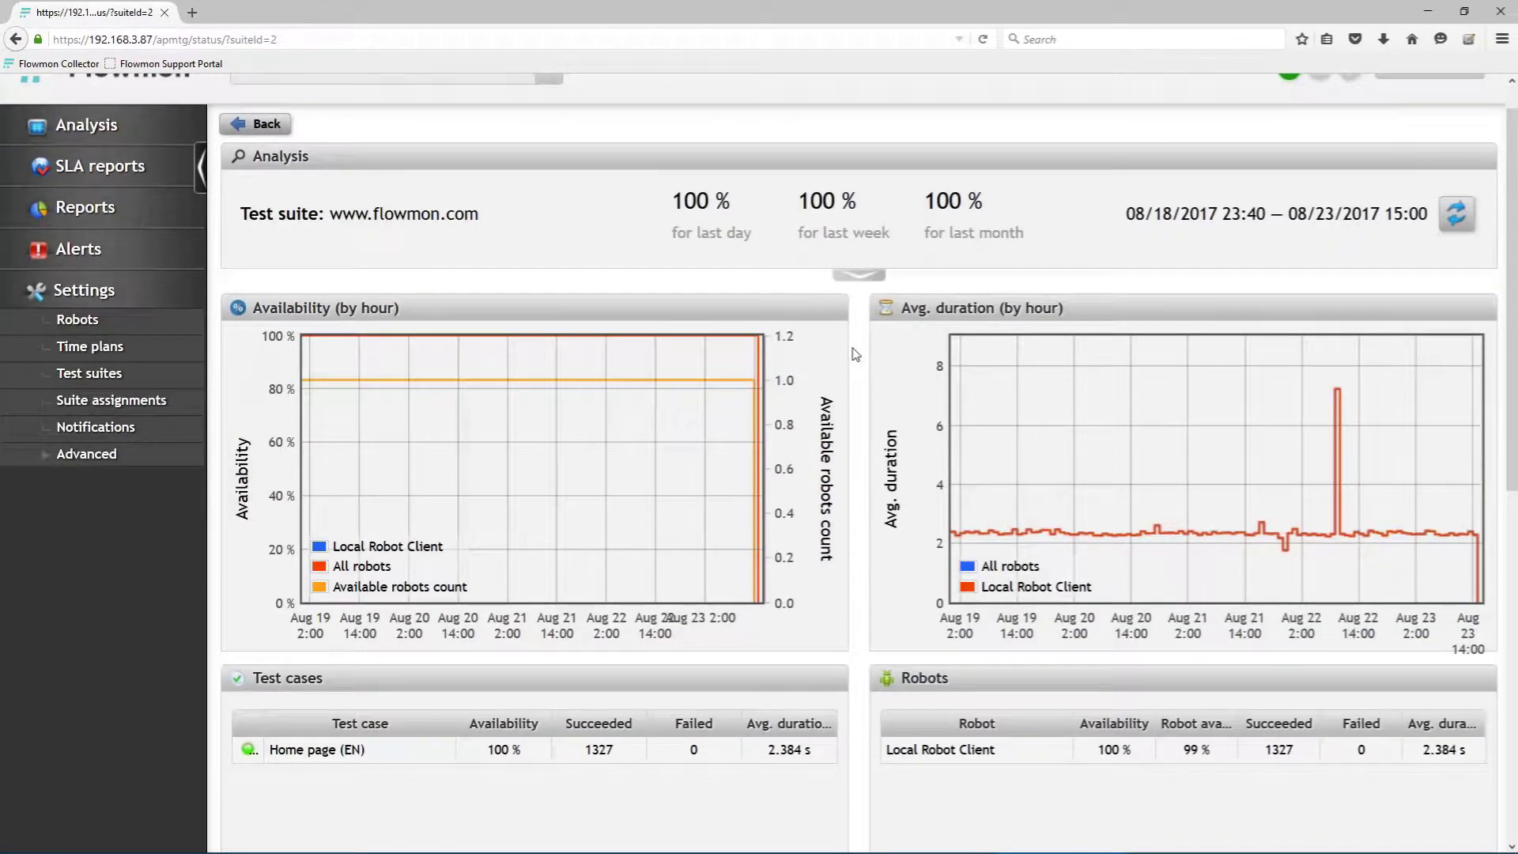
pyautogui.scroll(-2, 858, 353)
pyautogui.scroll(-2, 863, 351)
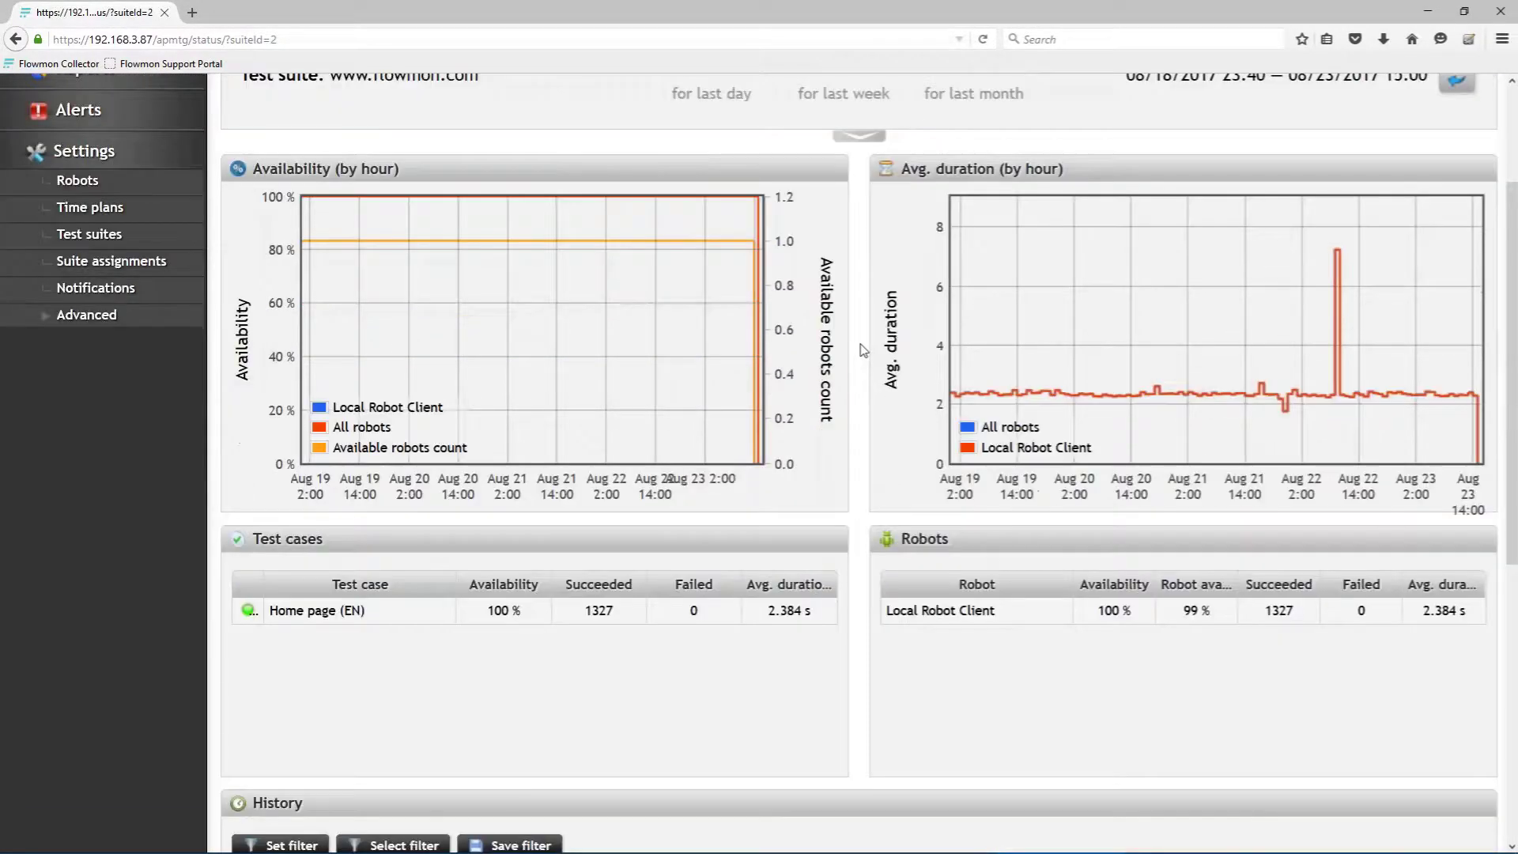
pyautogui.scroll(-1, 864, 350)
pyautogui.moveTo(695, 229)
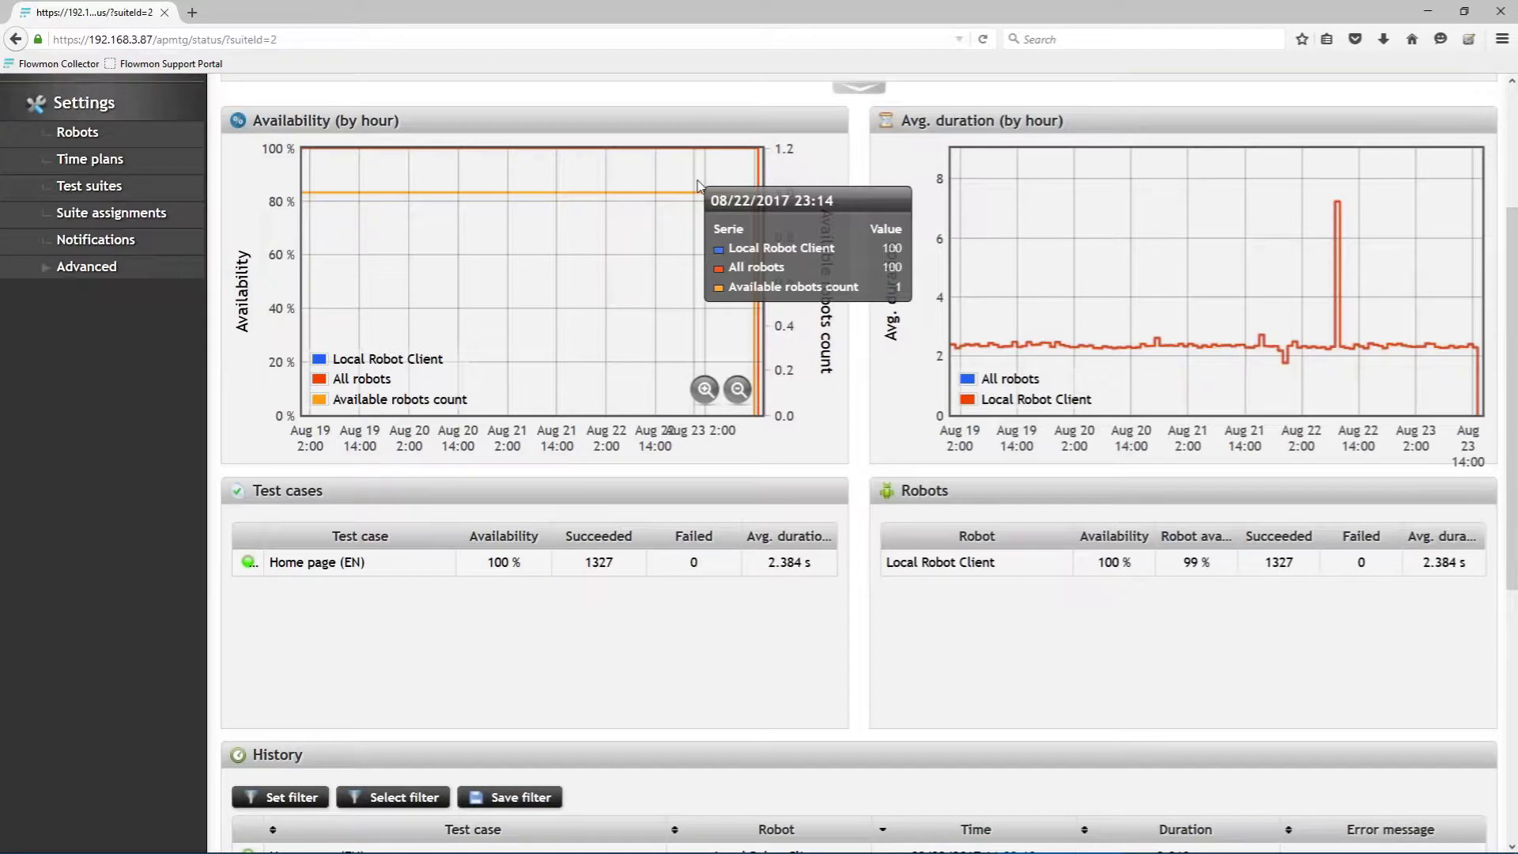
pyautogui.moveTo(1005, 318)
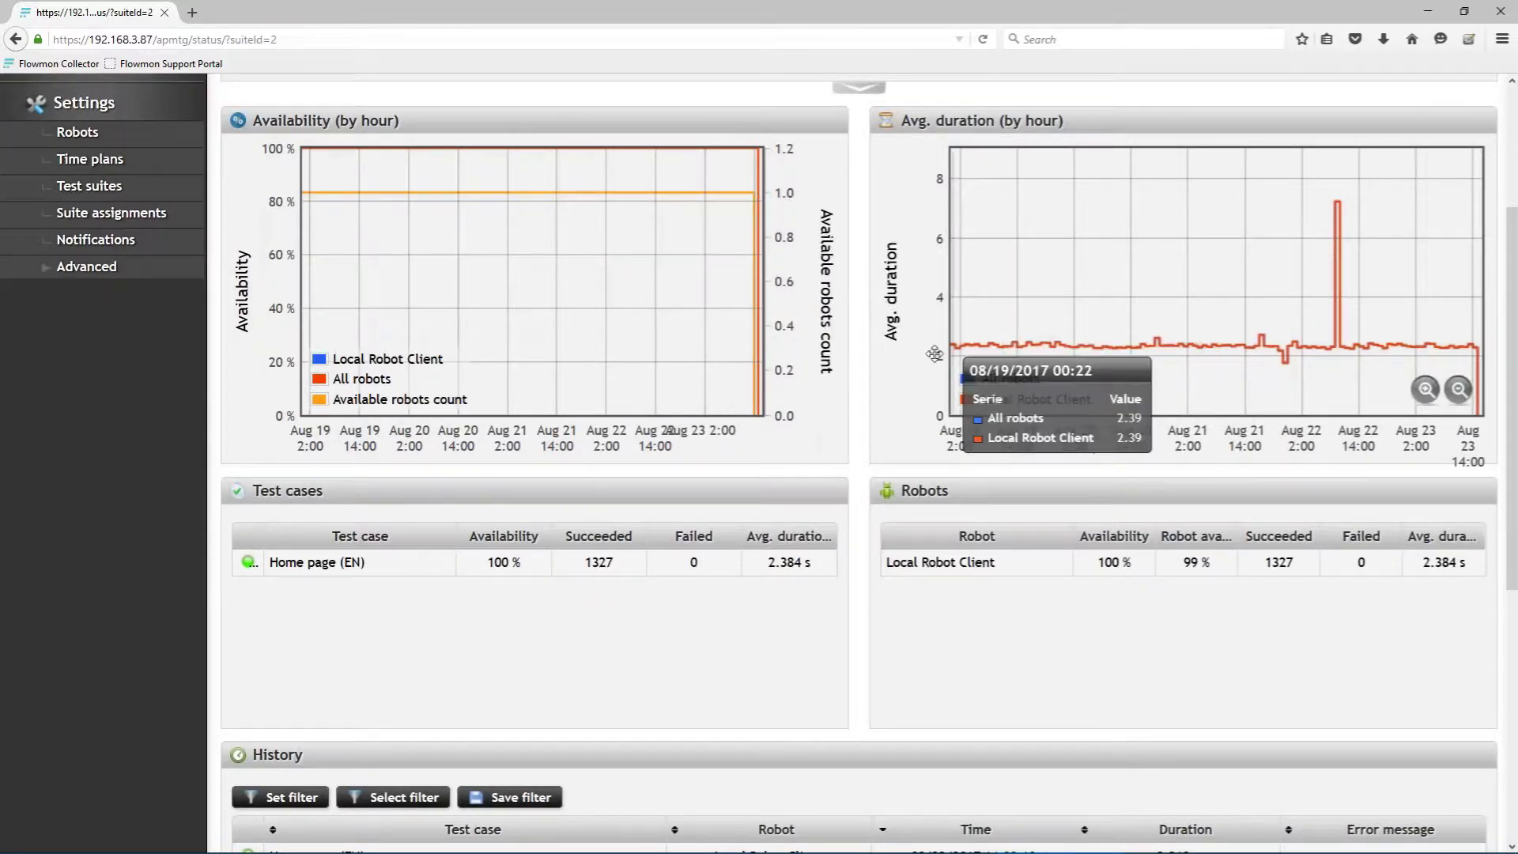
pyautogui.scroll(-1, 850, 395)
pyautogui.scroll(-5, 851, 396)
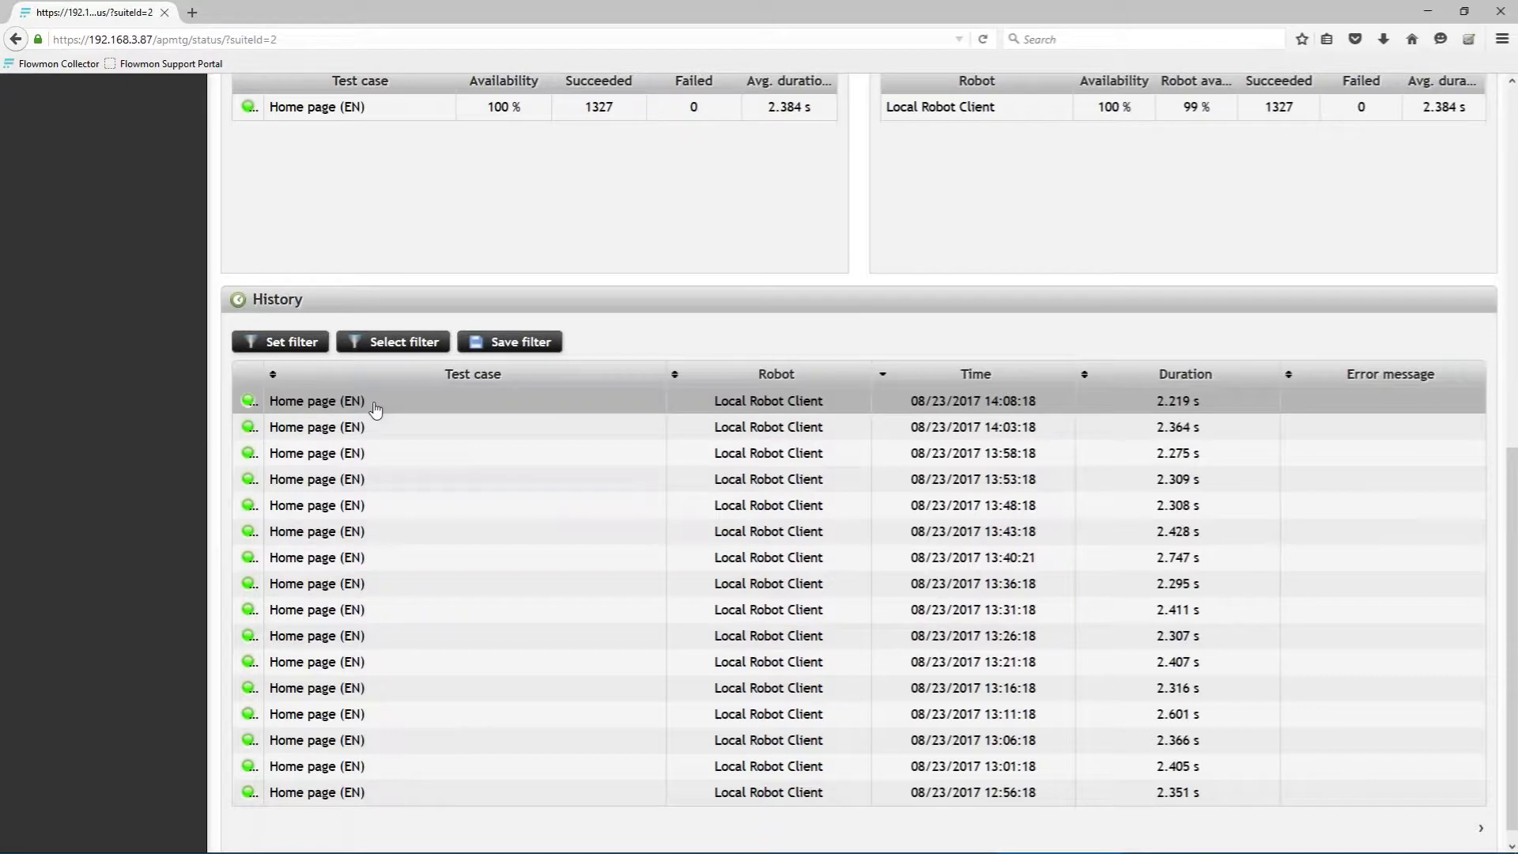
pyautogui.click(480, 436)
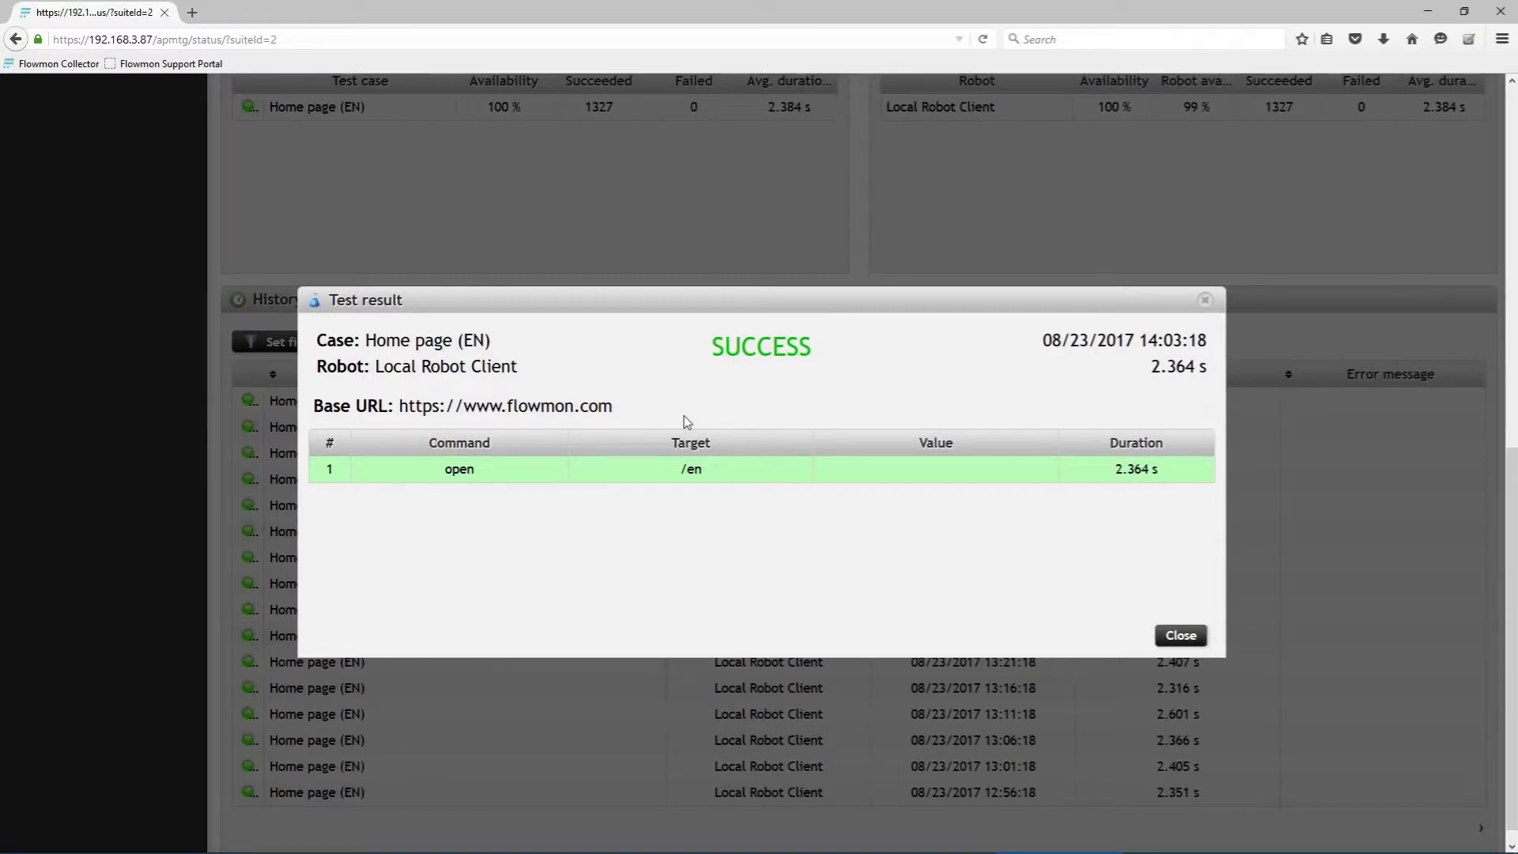
pyautogui.click(1180, 636)
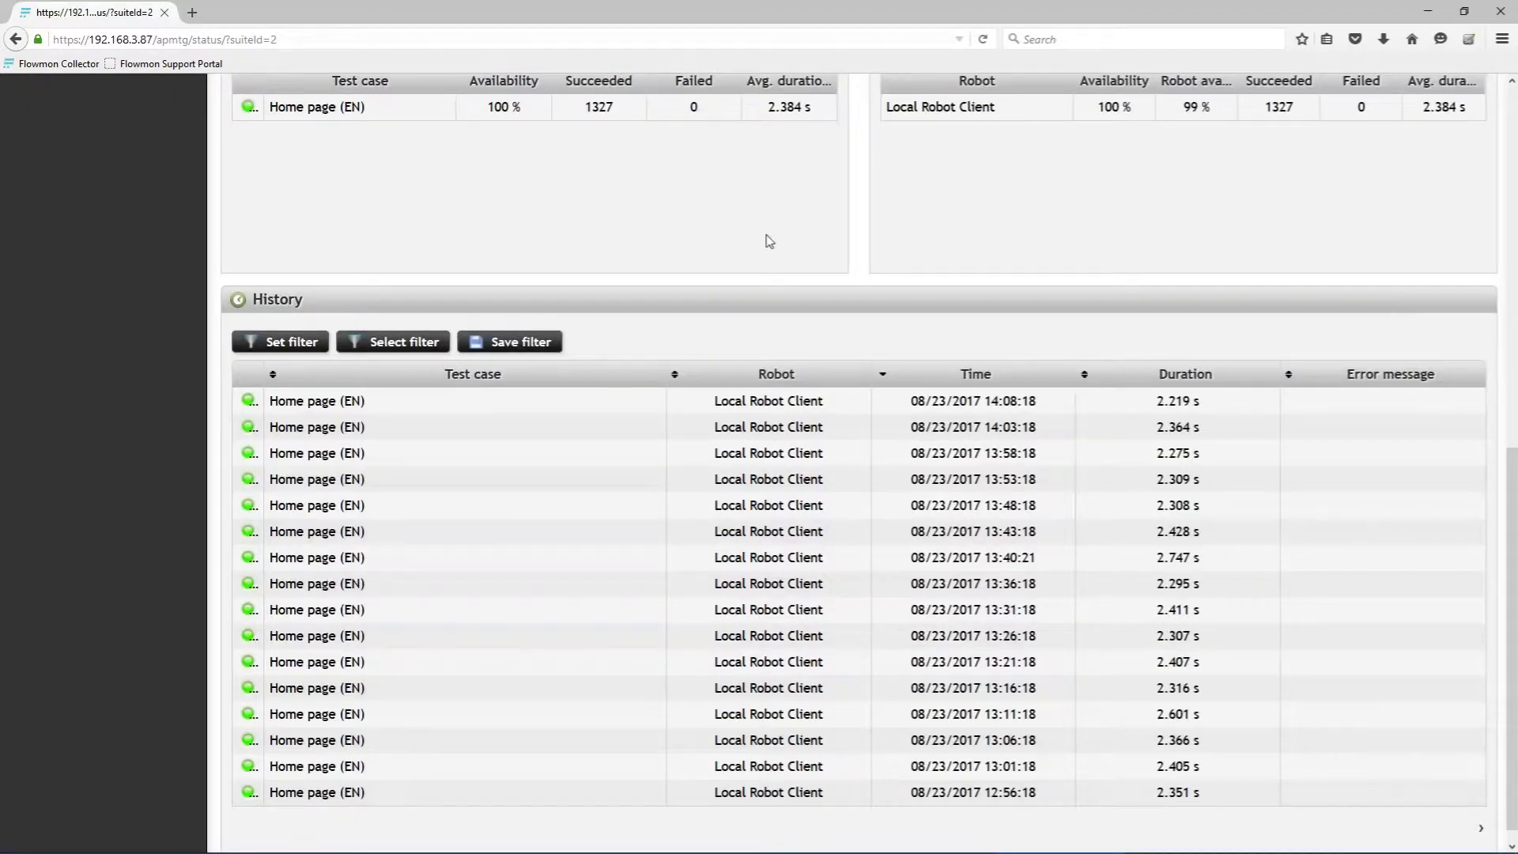
pyautogui.scroll(1, 766, 241)
pyautogui.scroll(9, 722, 508)
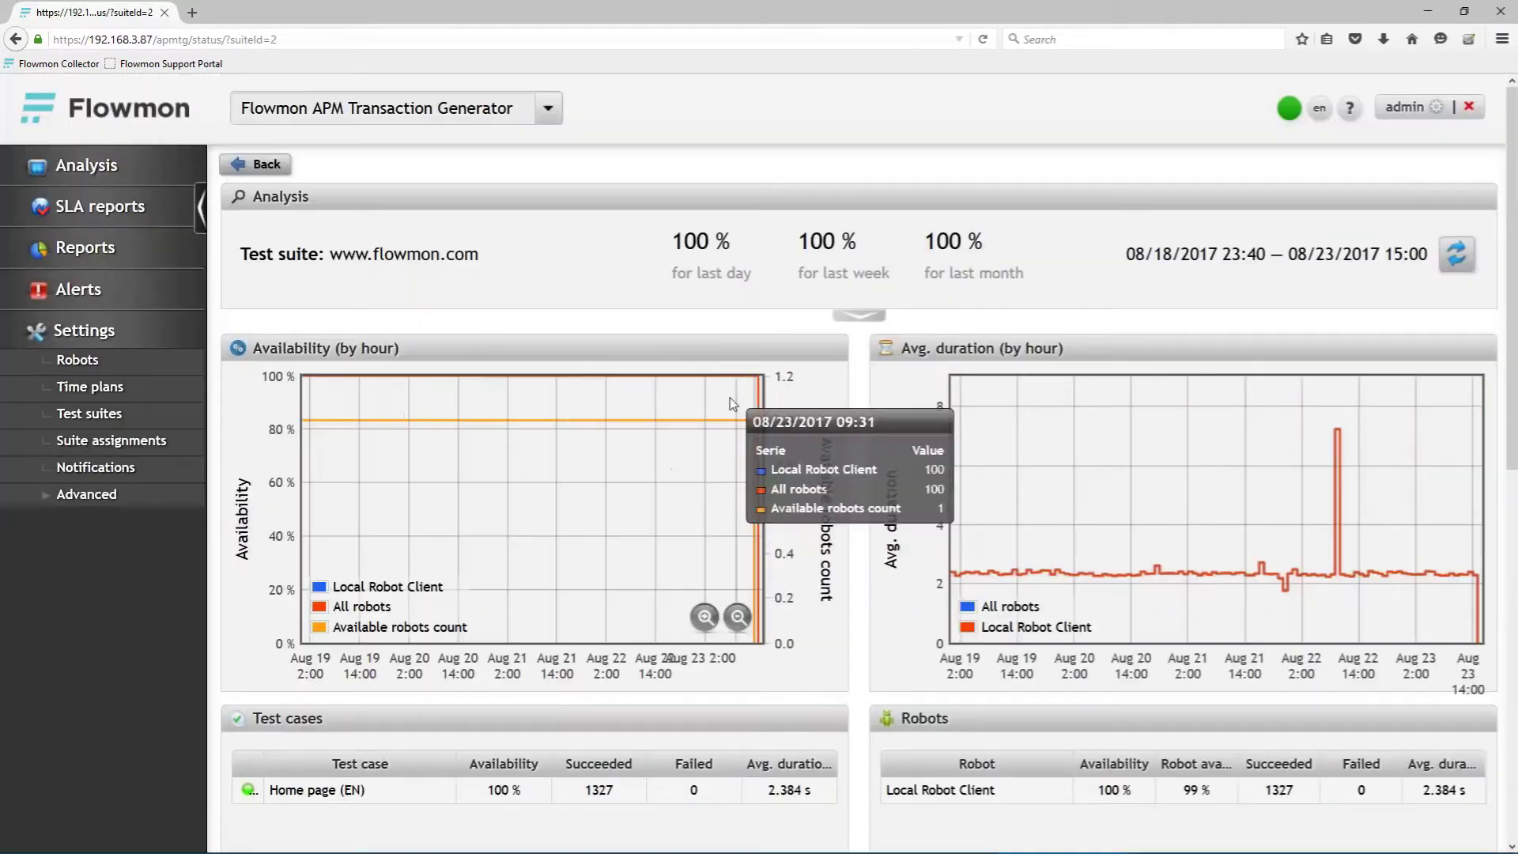
# Step: Go back and browse the elearning.flowmon.com suite's charts and History, then open SLA reports
pyautogui.click(261, 254)
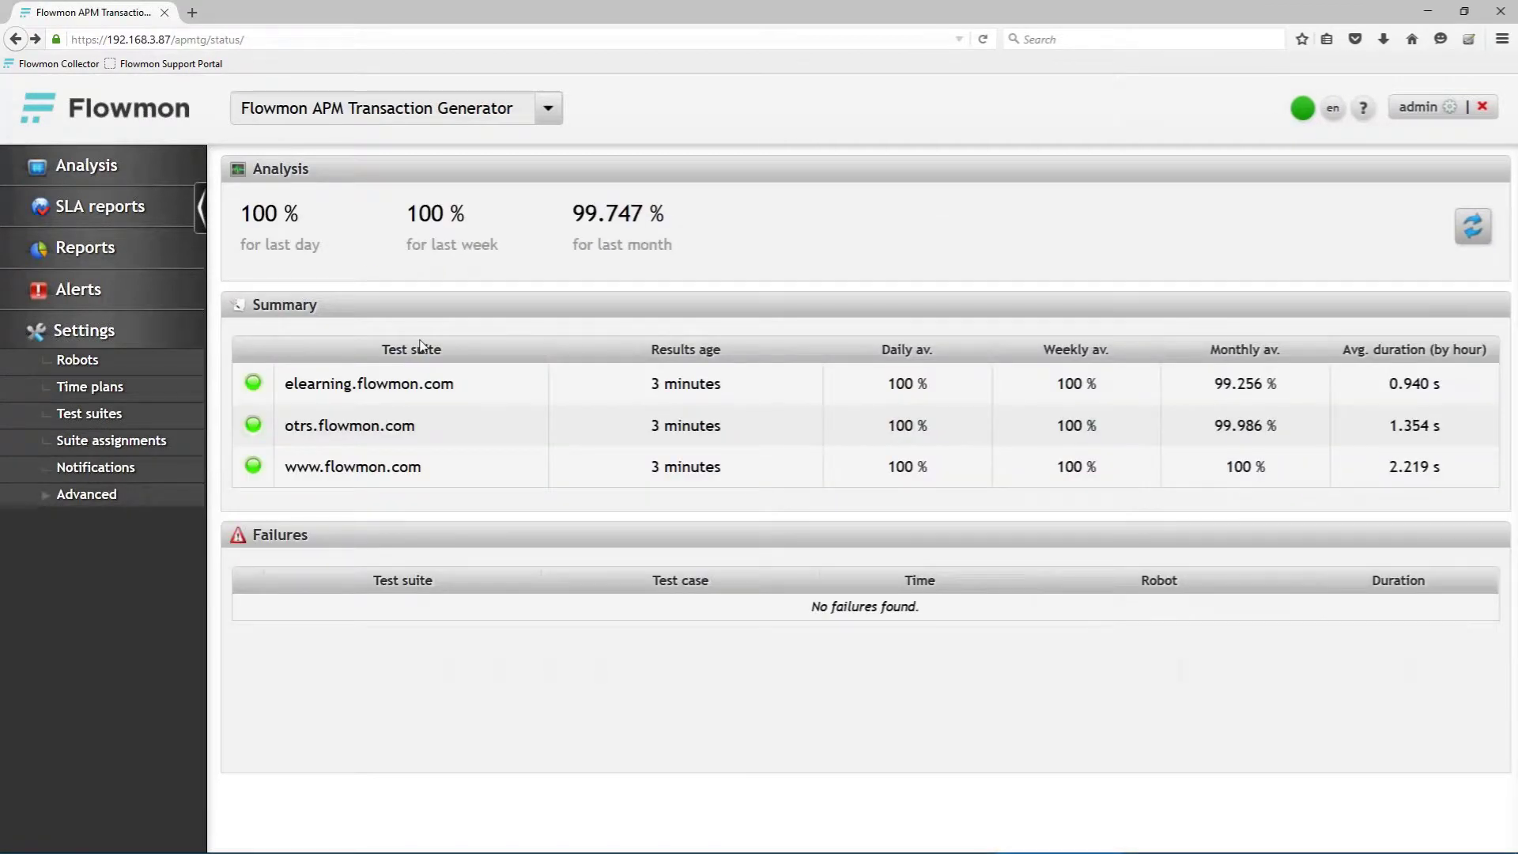
pyautogui.click(415, 389)
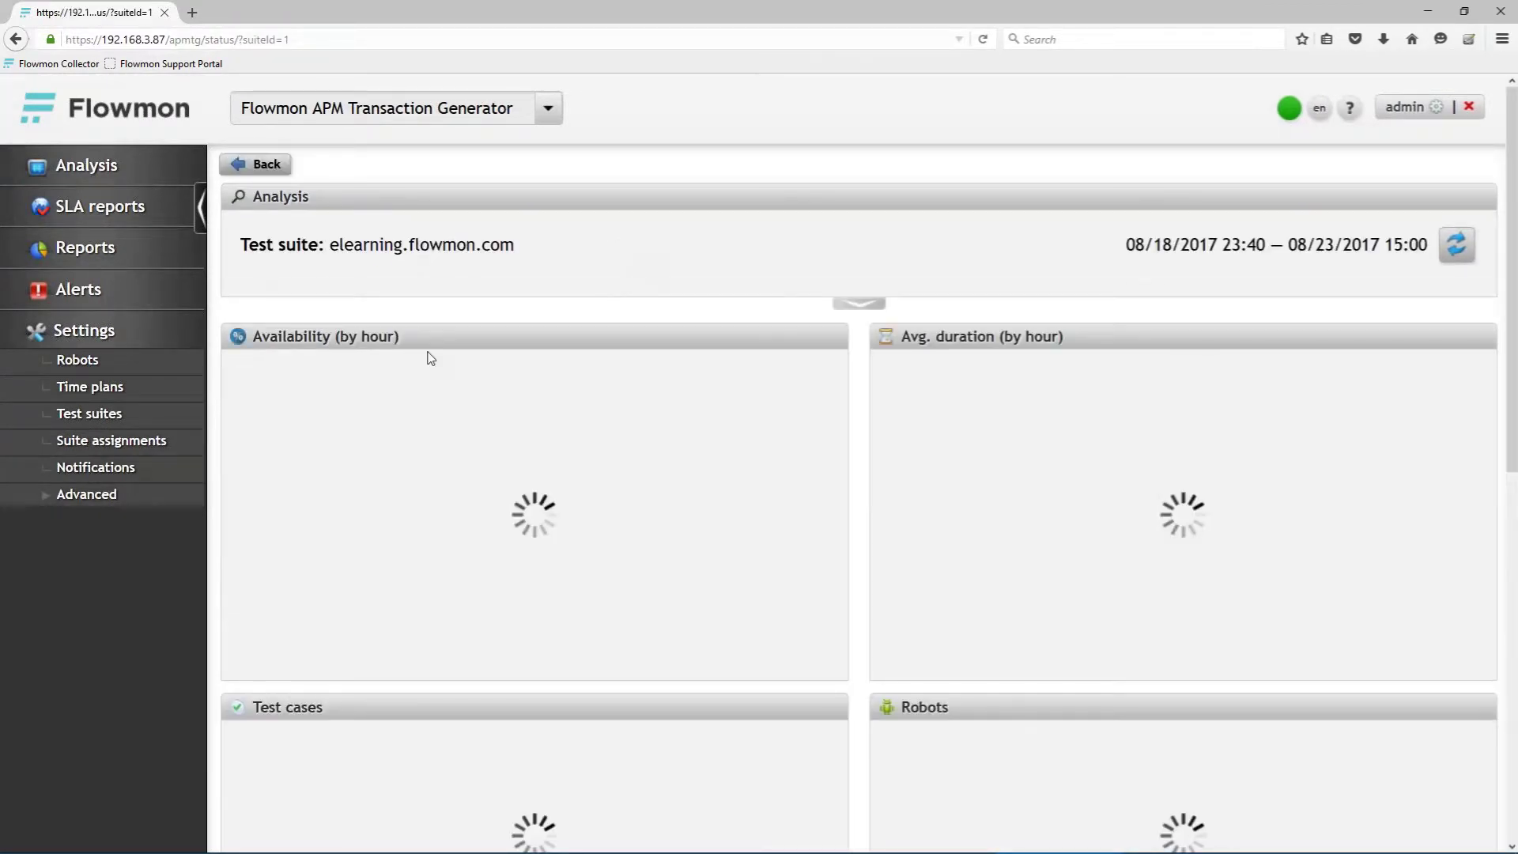
pyautogui.scroll(-1, 653, 296)
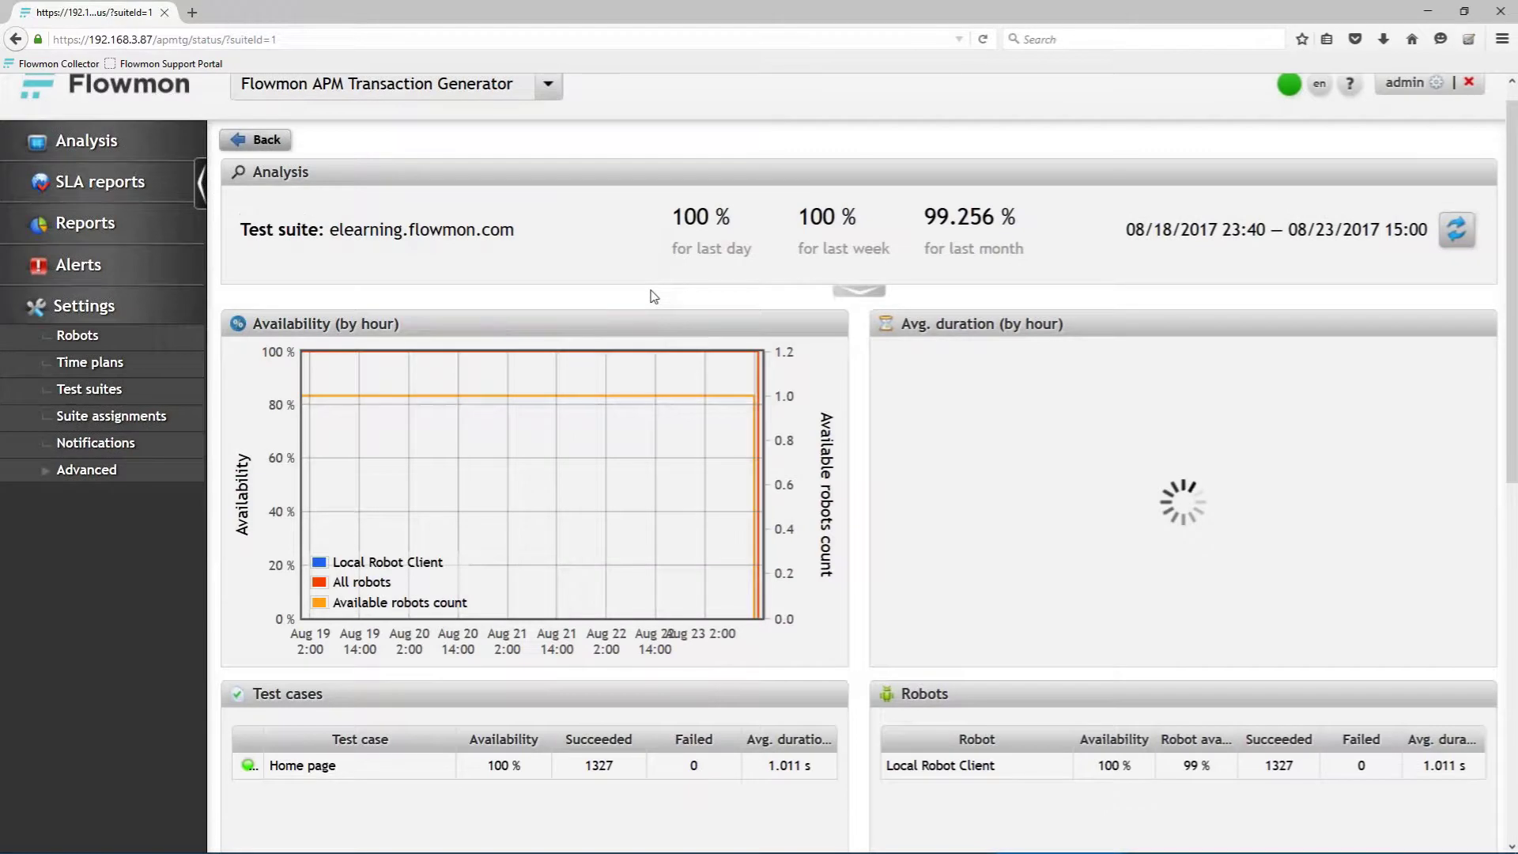
pyautogui.scroll(-3, 653, 296)
pyautogui.scroll(3, 857, 372)
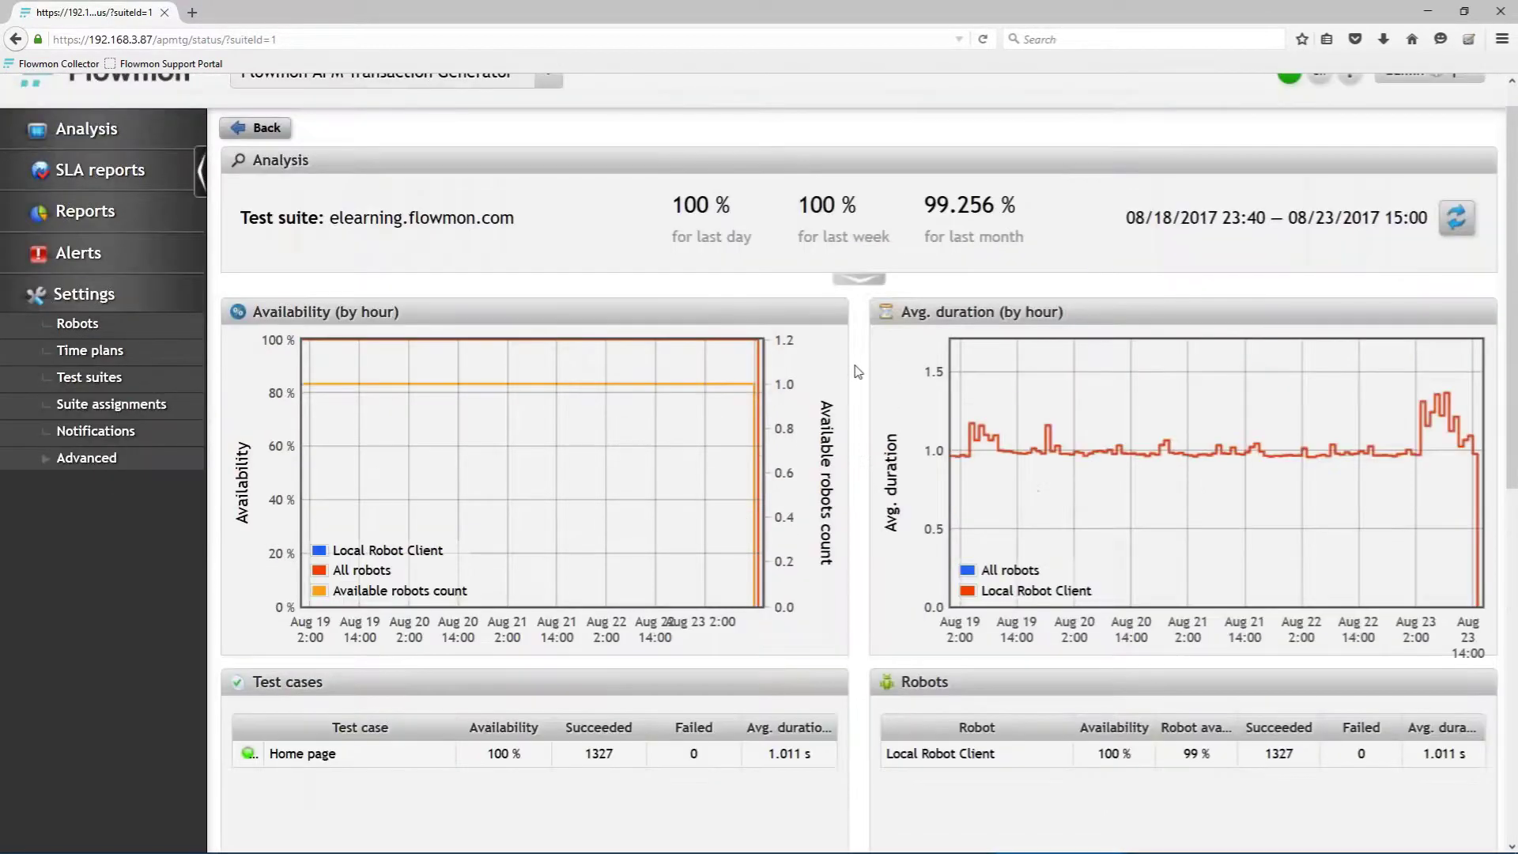
pyautogui.scroll(1, 855, 371)
pyautogui.scroll(-5, 855, 396)
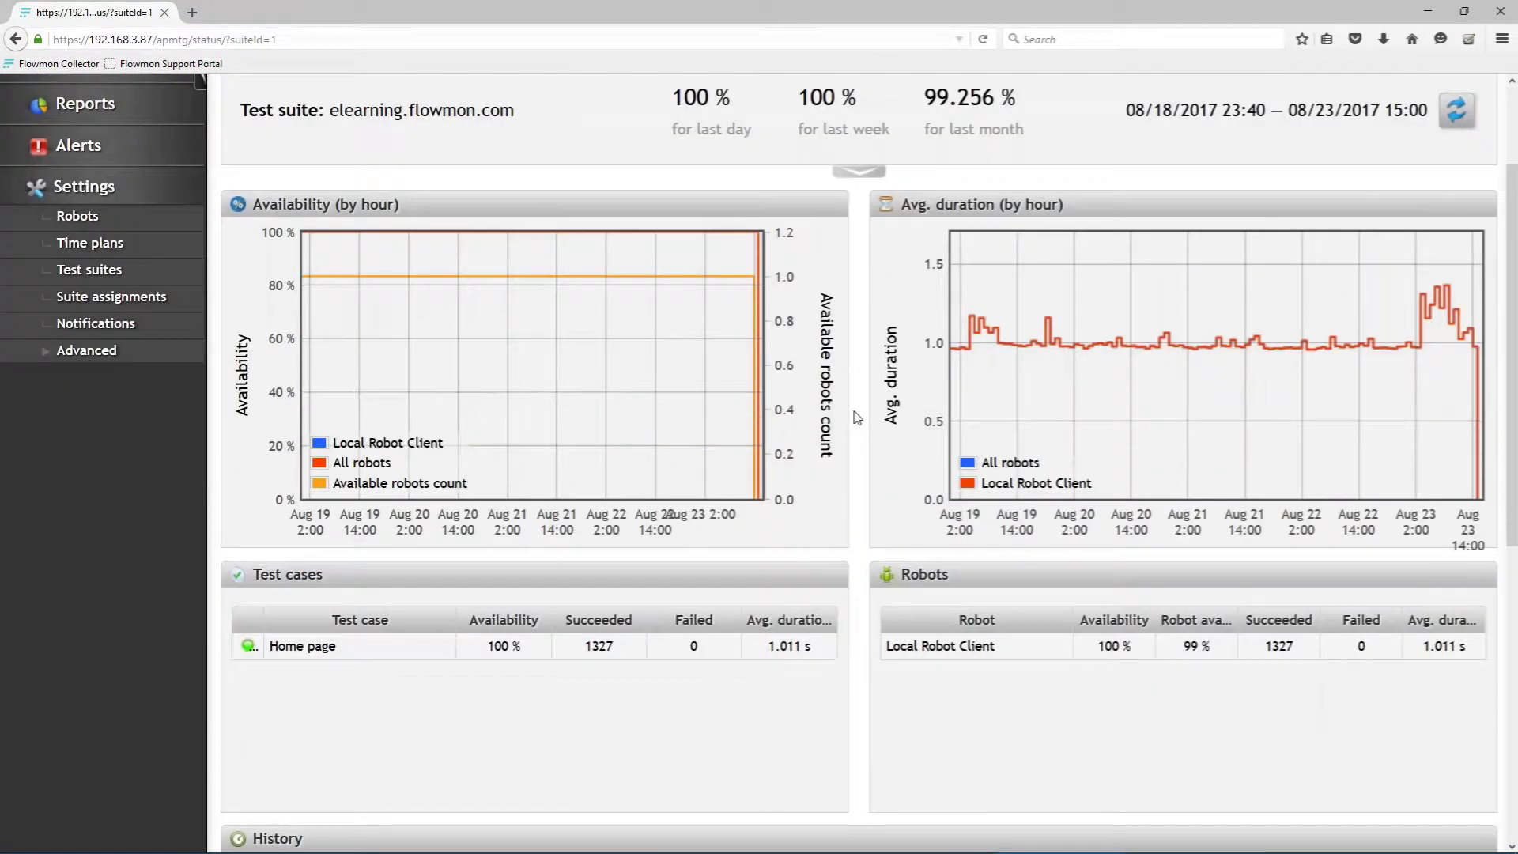
pyautogui.scroll(-10, 857, 417)
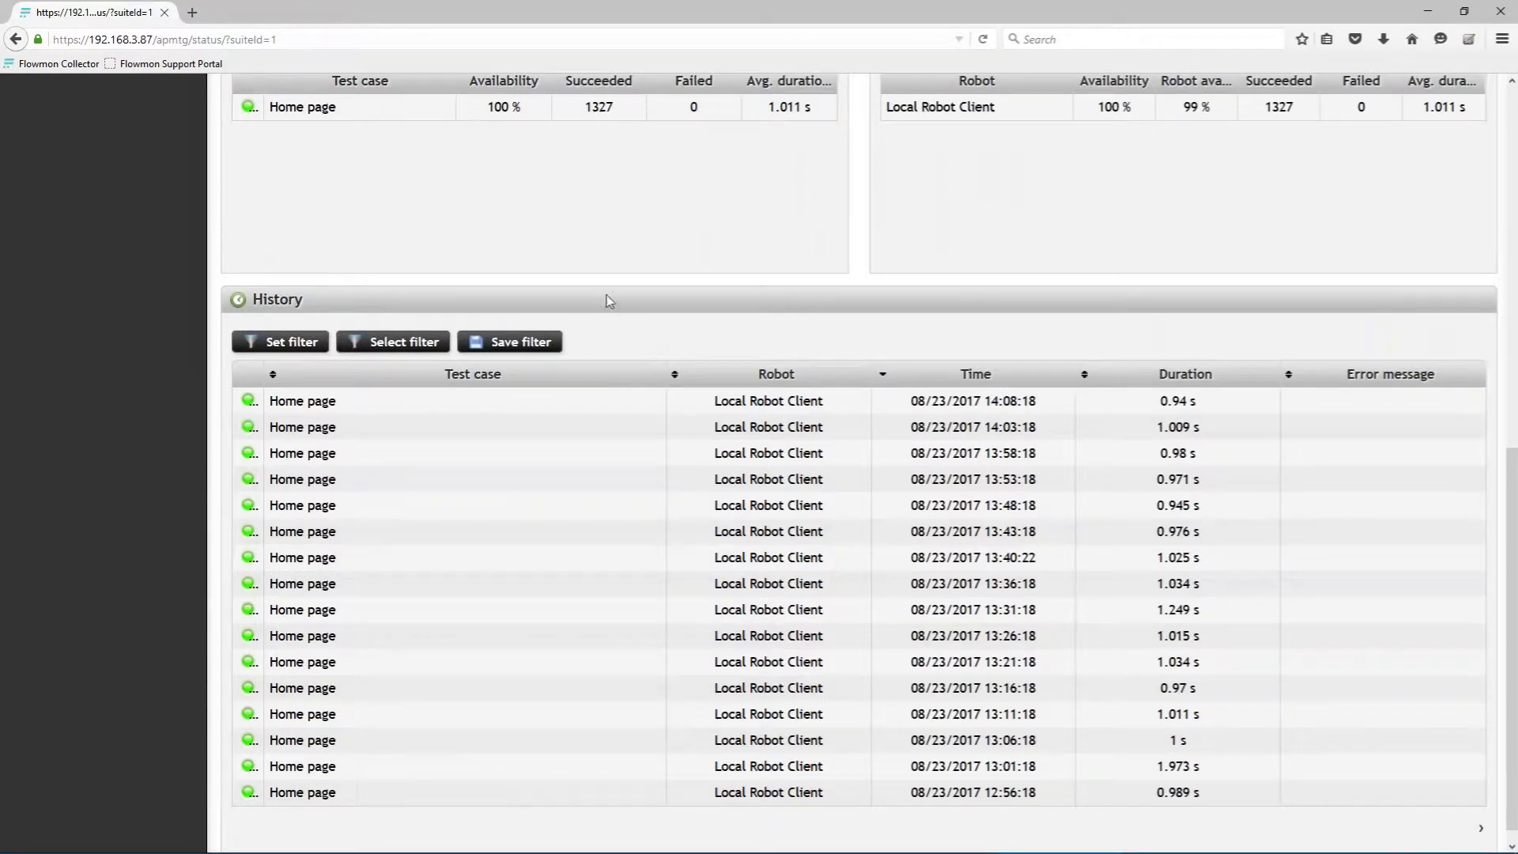
pyautogui.scroll(9, 605, 296)
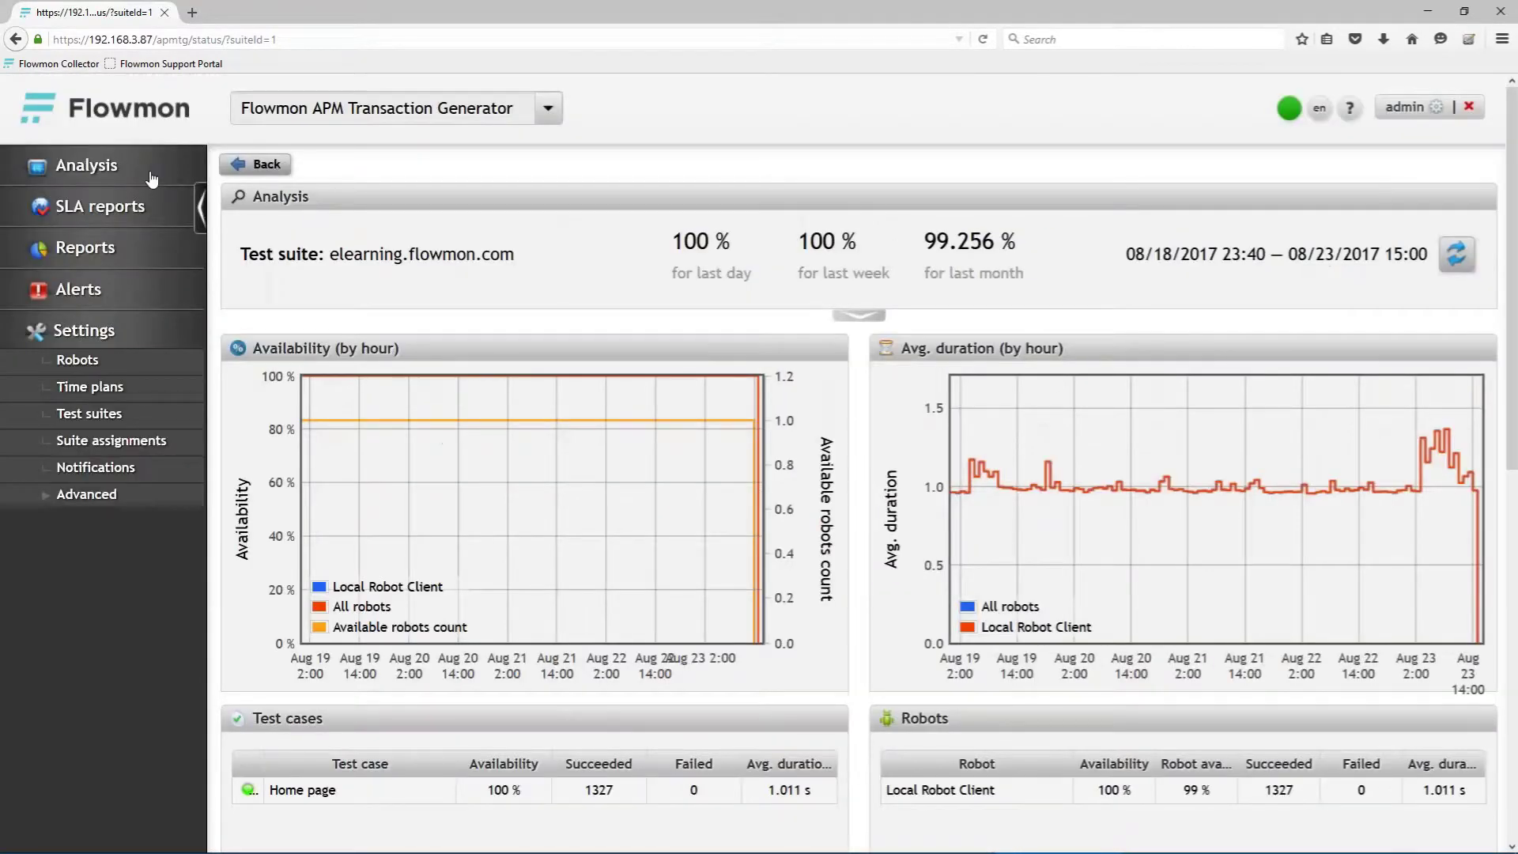
pyautogui.click(140, 212)
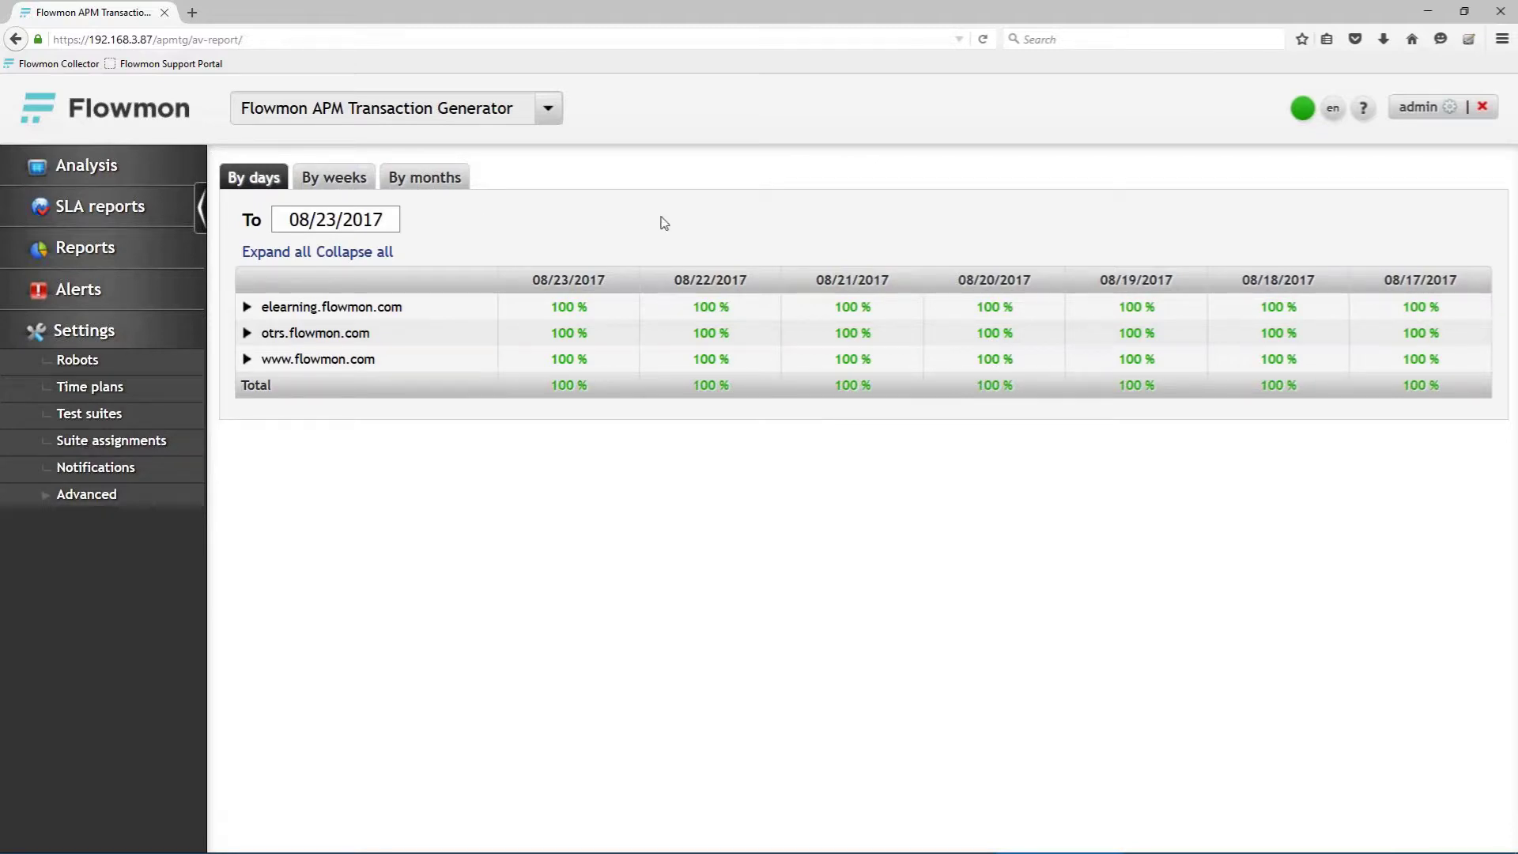
pyautogui.click(387, 365)
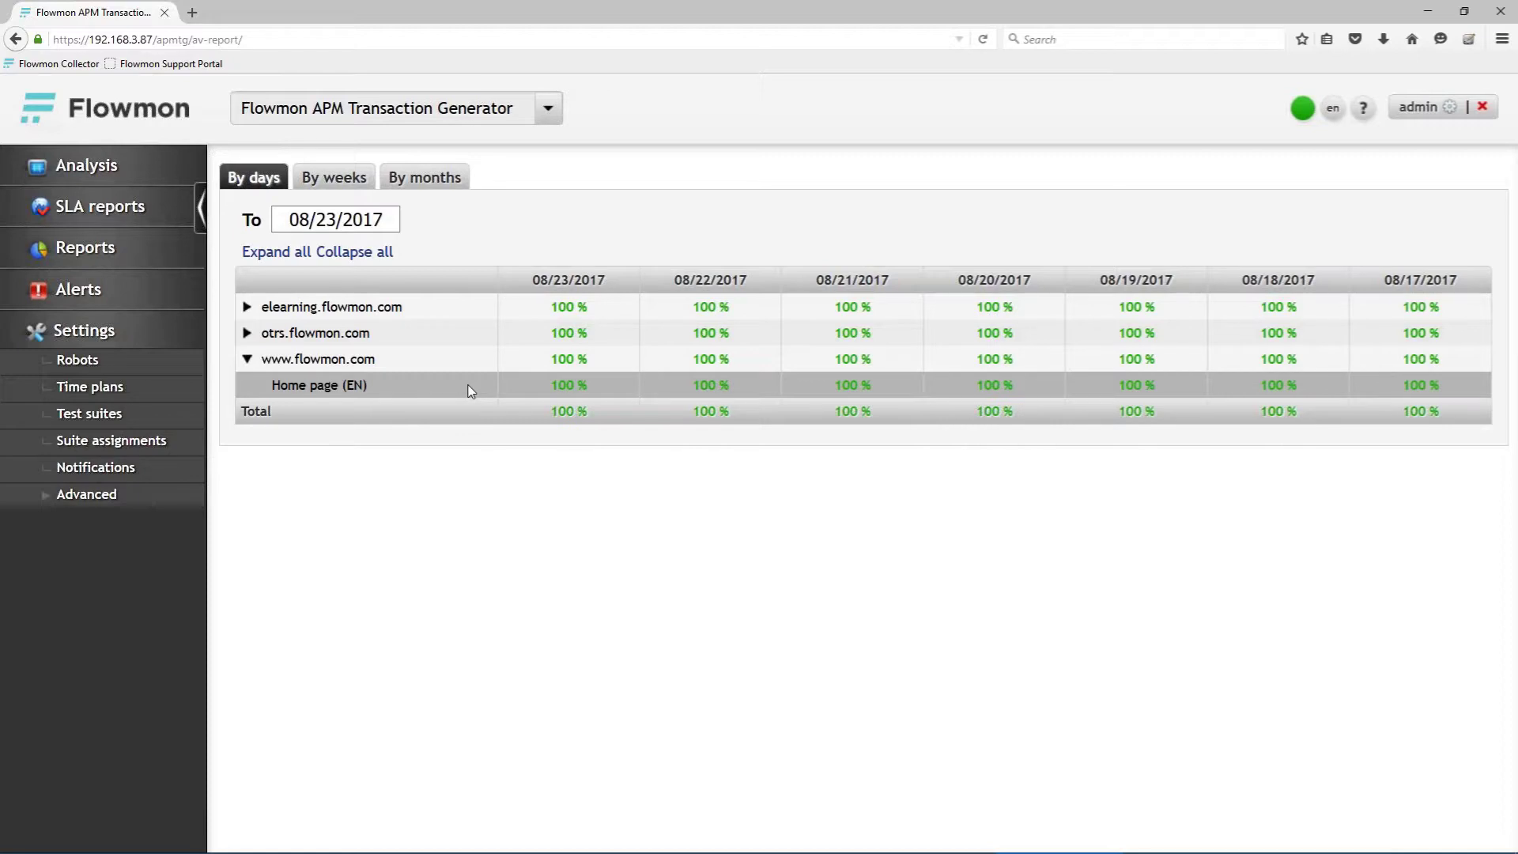
pyautogui.click(99, 250)
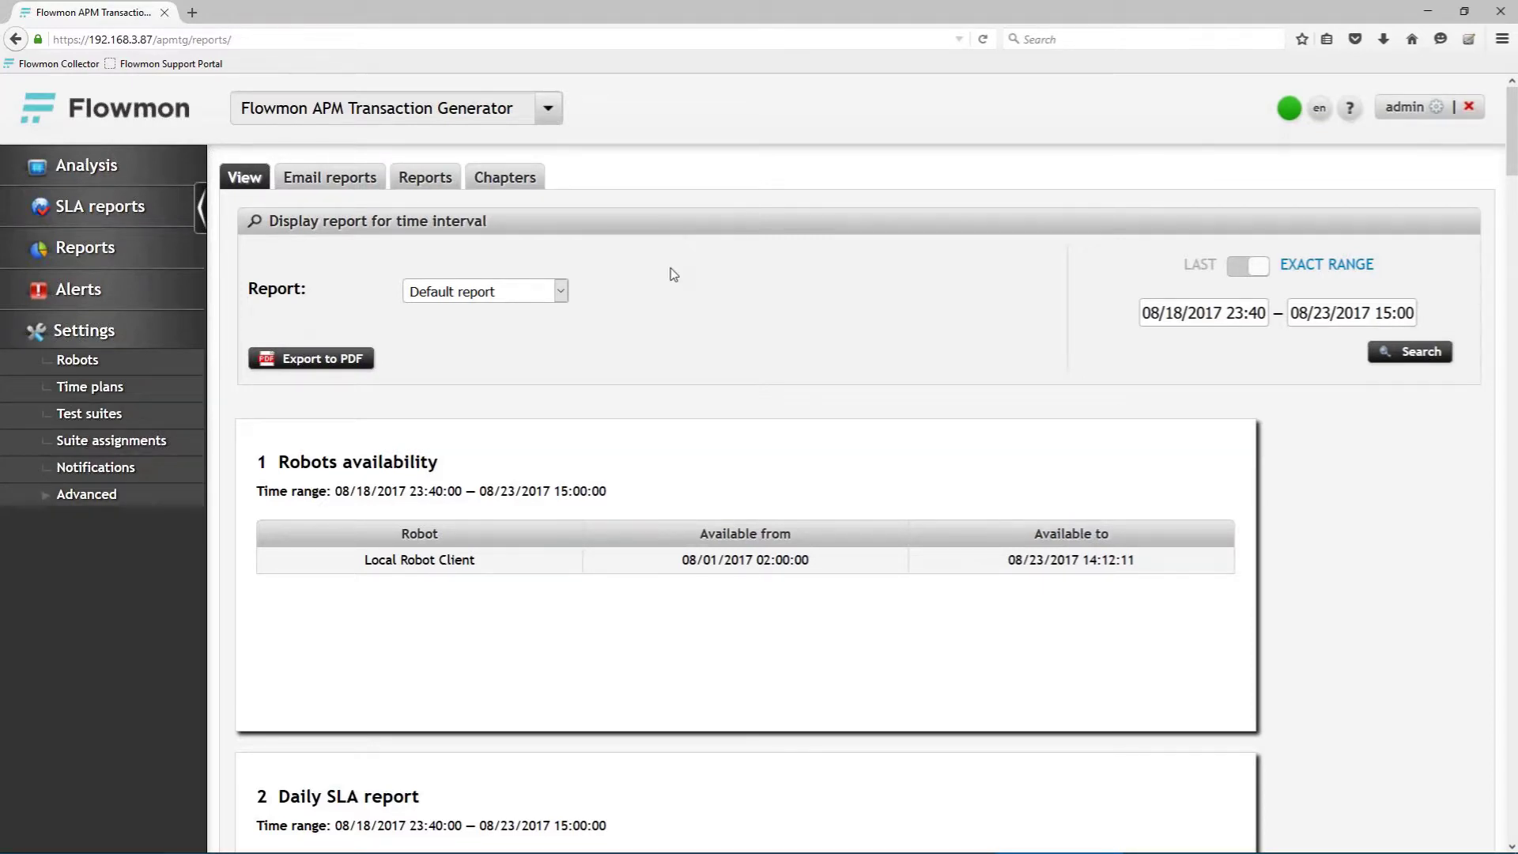
# Step: Start a blank new report from the Reports tab and list its six addable chapters
pyautogui.click(520, 179)
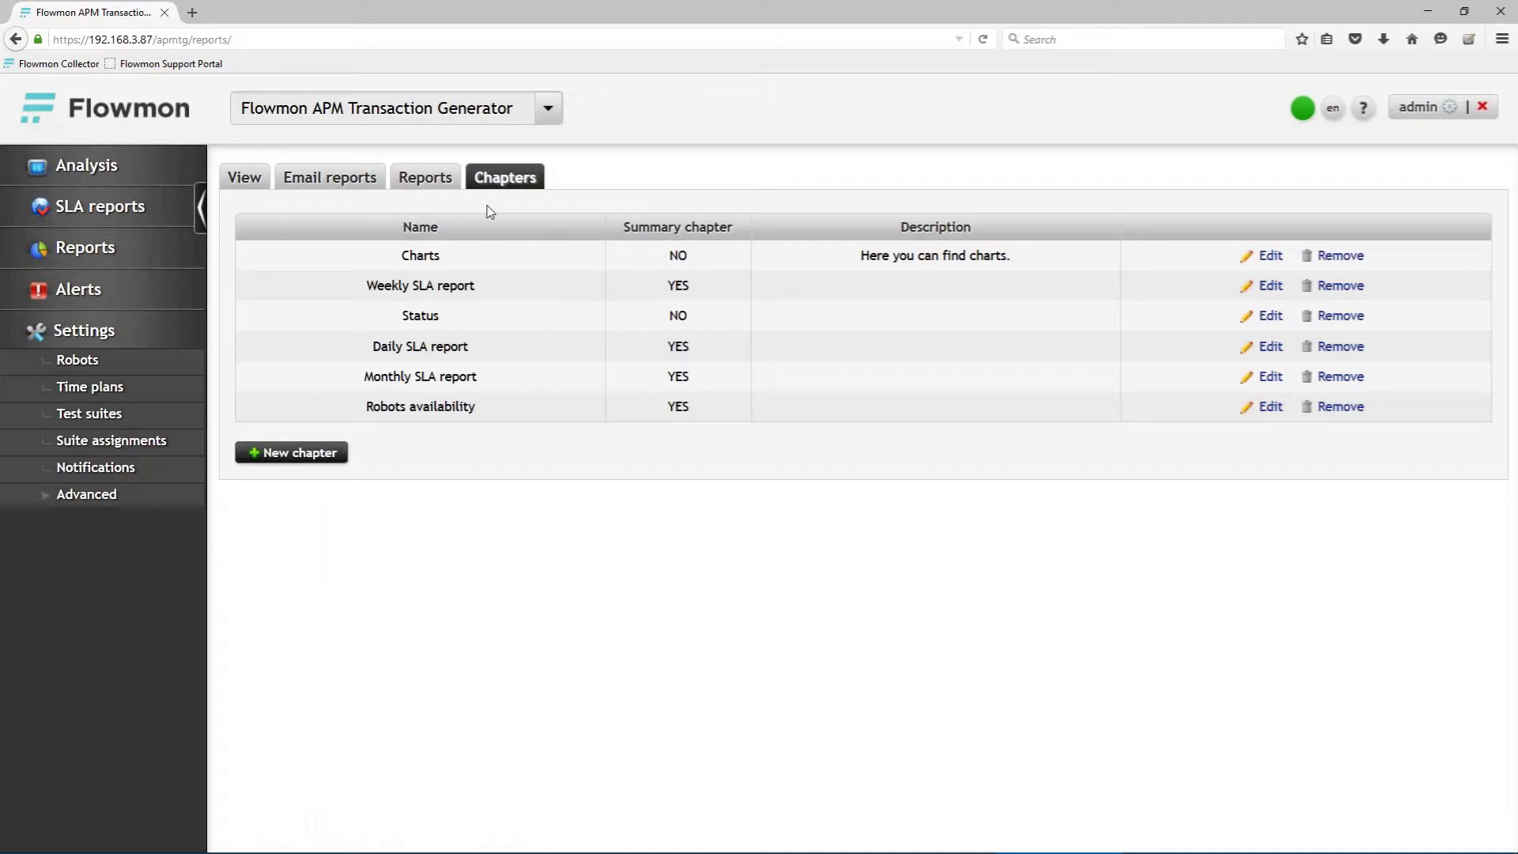
pyautogui.click(428, 178)
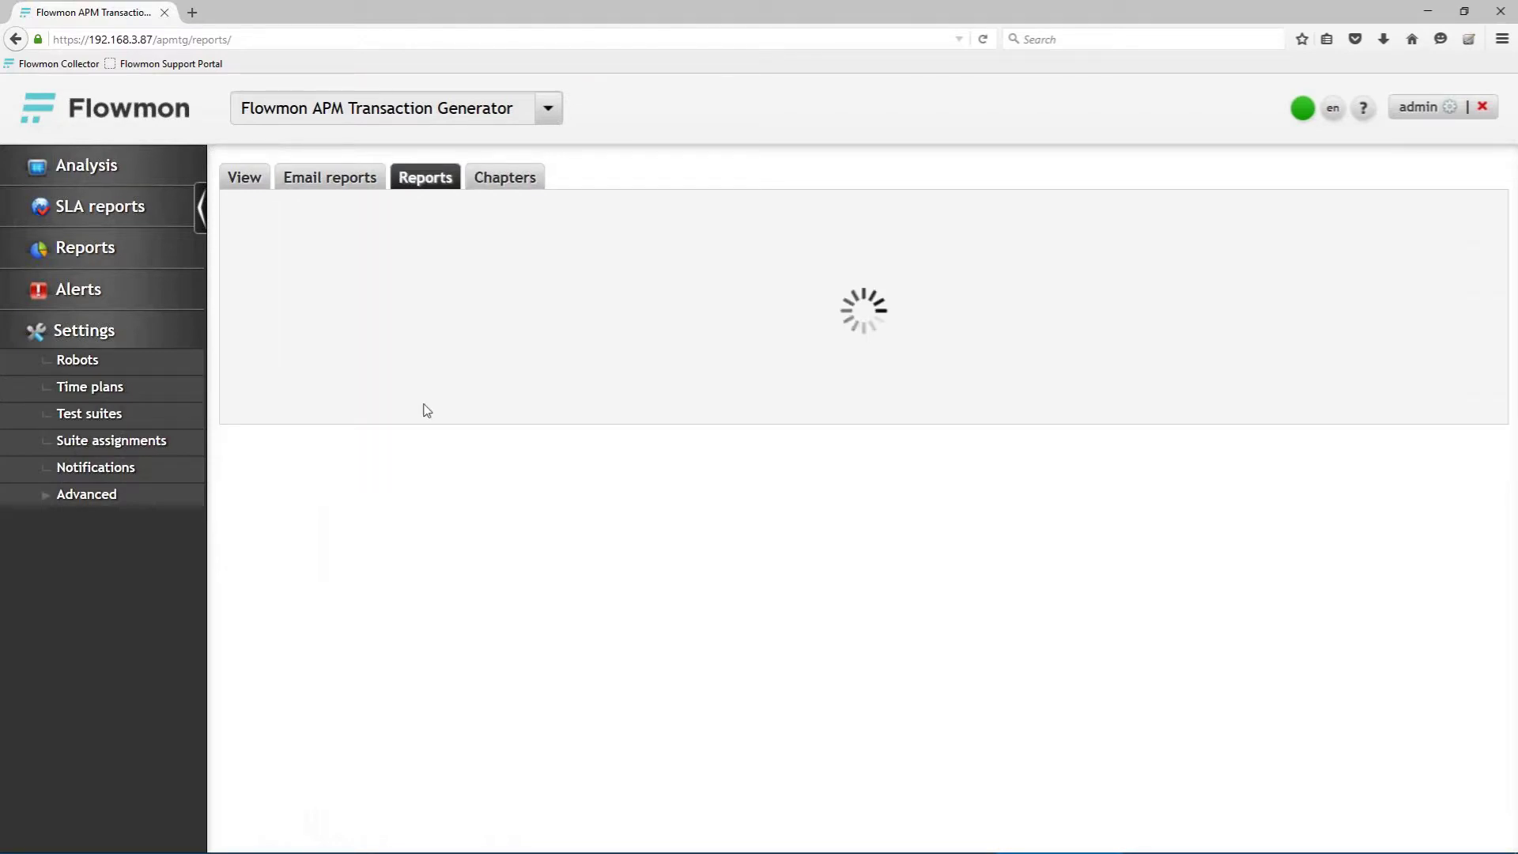
pyautogui.click(335, 401)
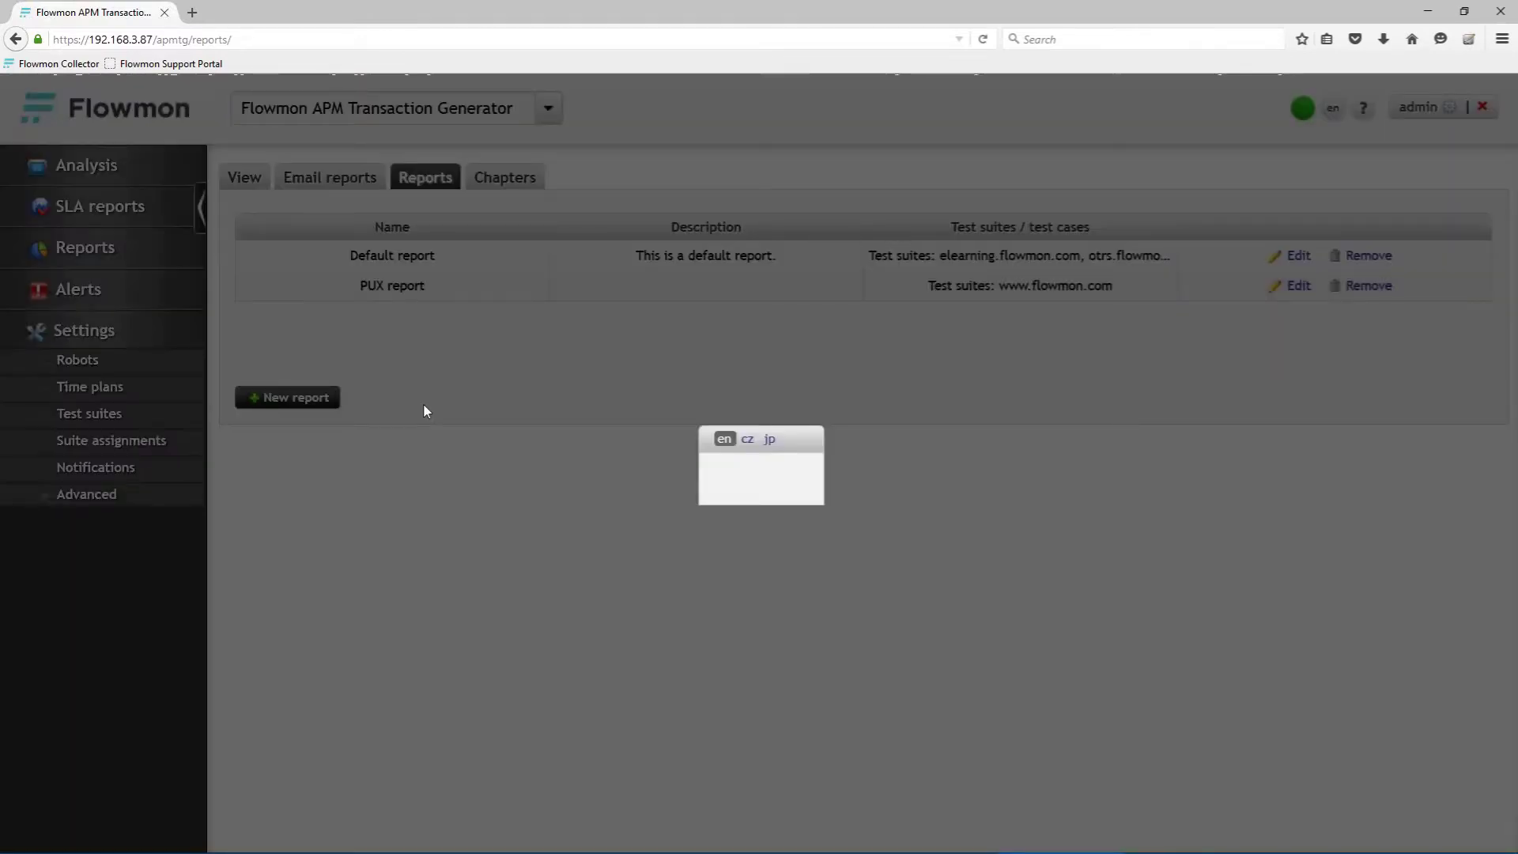
pyautogui.click(654, 642)
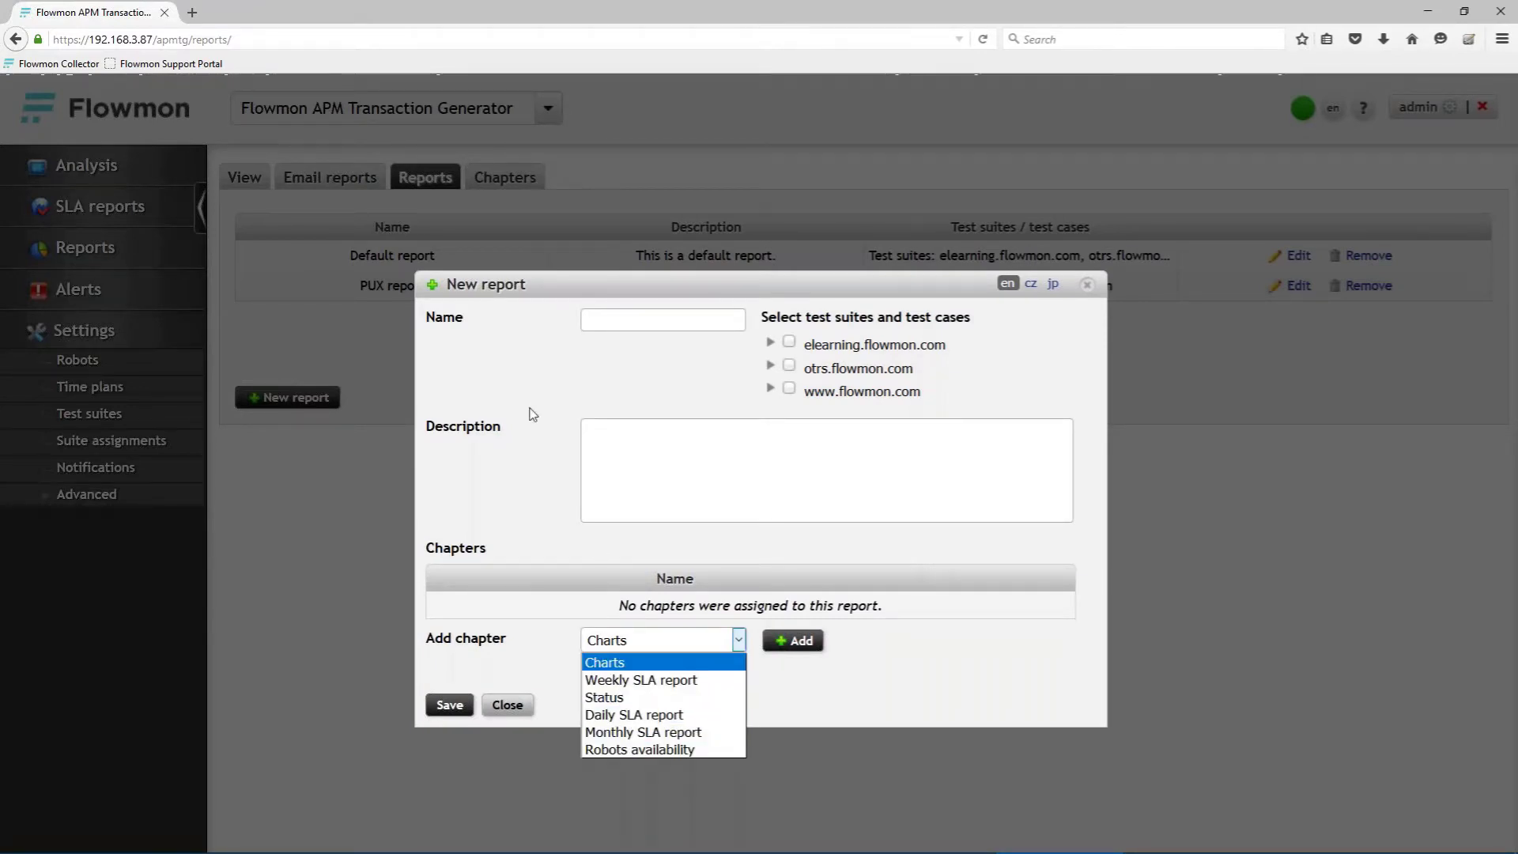
# Step: Dismiss the Add chapter dropdown, leaving the new report form blank
pyautogui.click(701, 373)
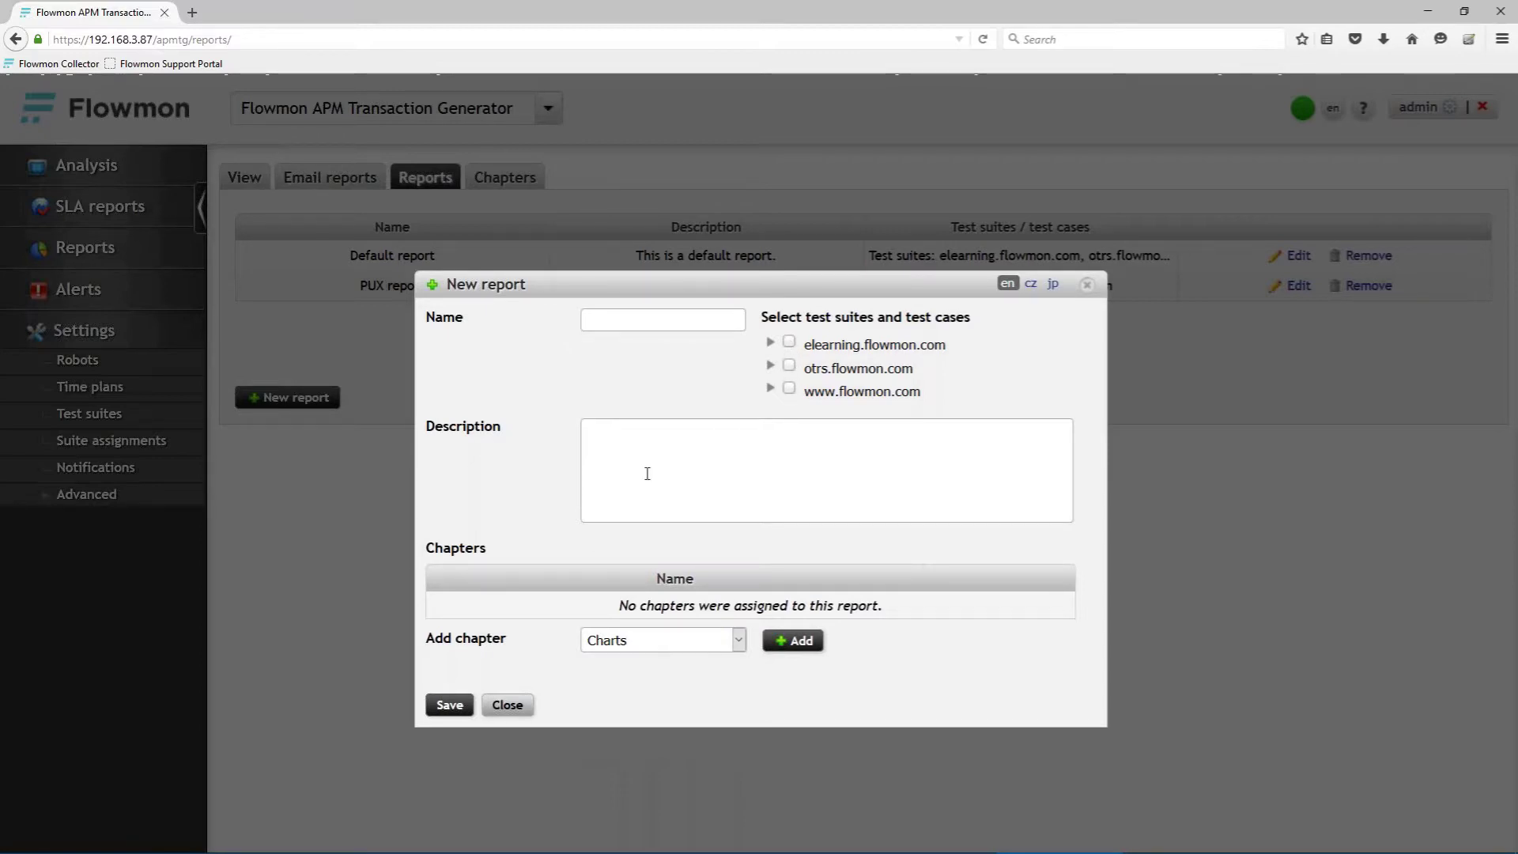
# Step: Discard the new report and review the Default report's daily English email schedule without changes
pyautogui.click(508, 706)
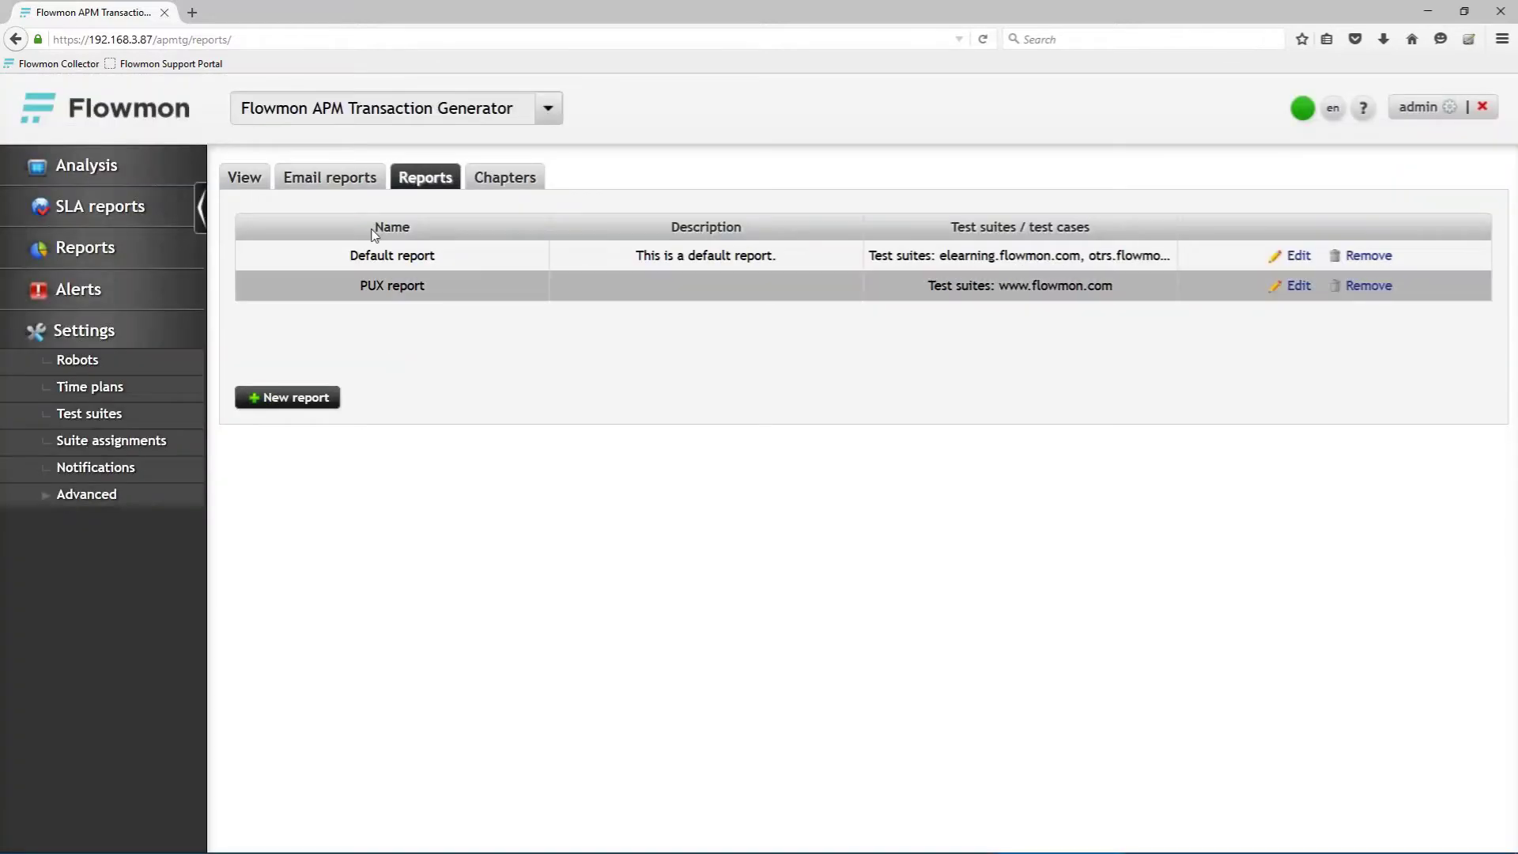
pyautogui.click(330, 180)
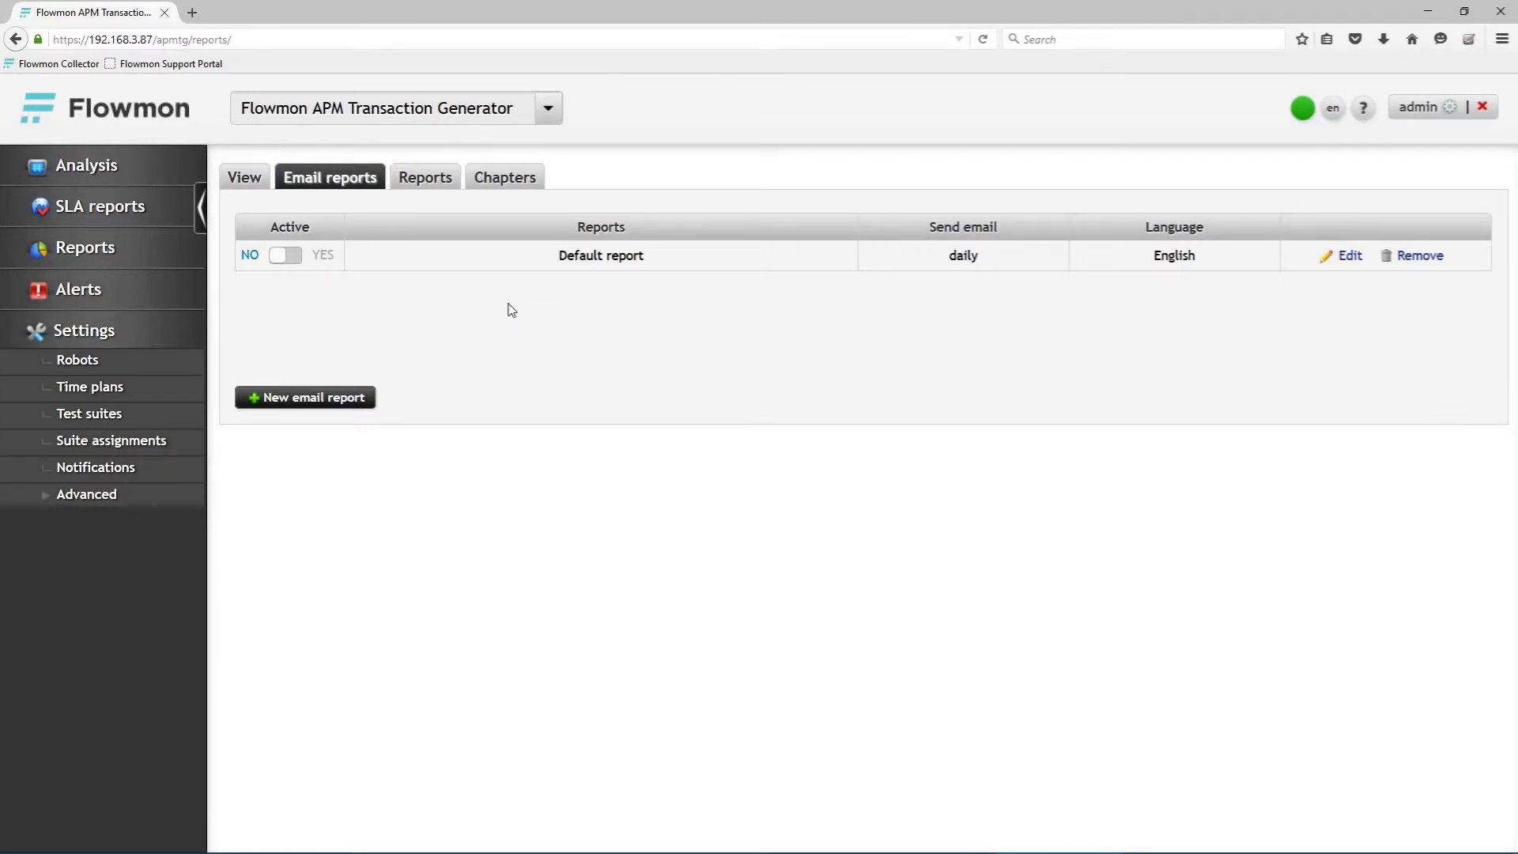
pyautogui.click(1344, 256)
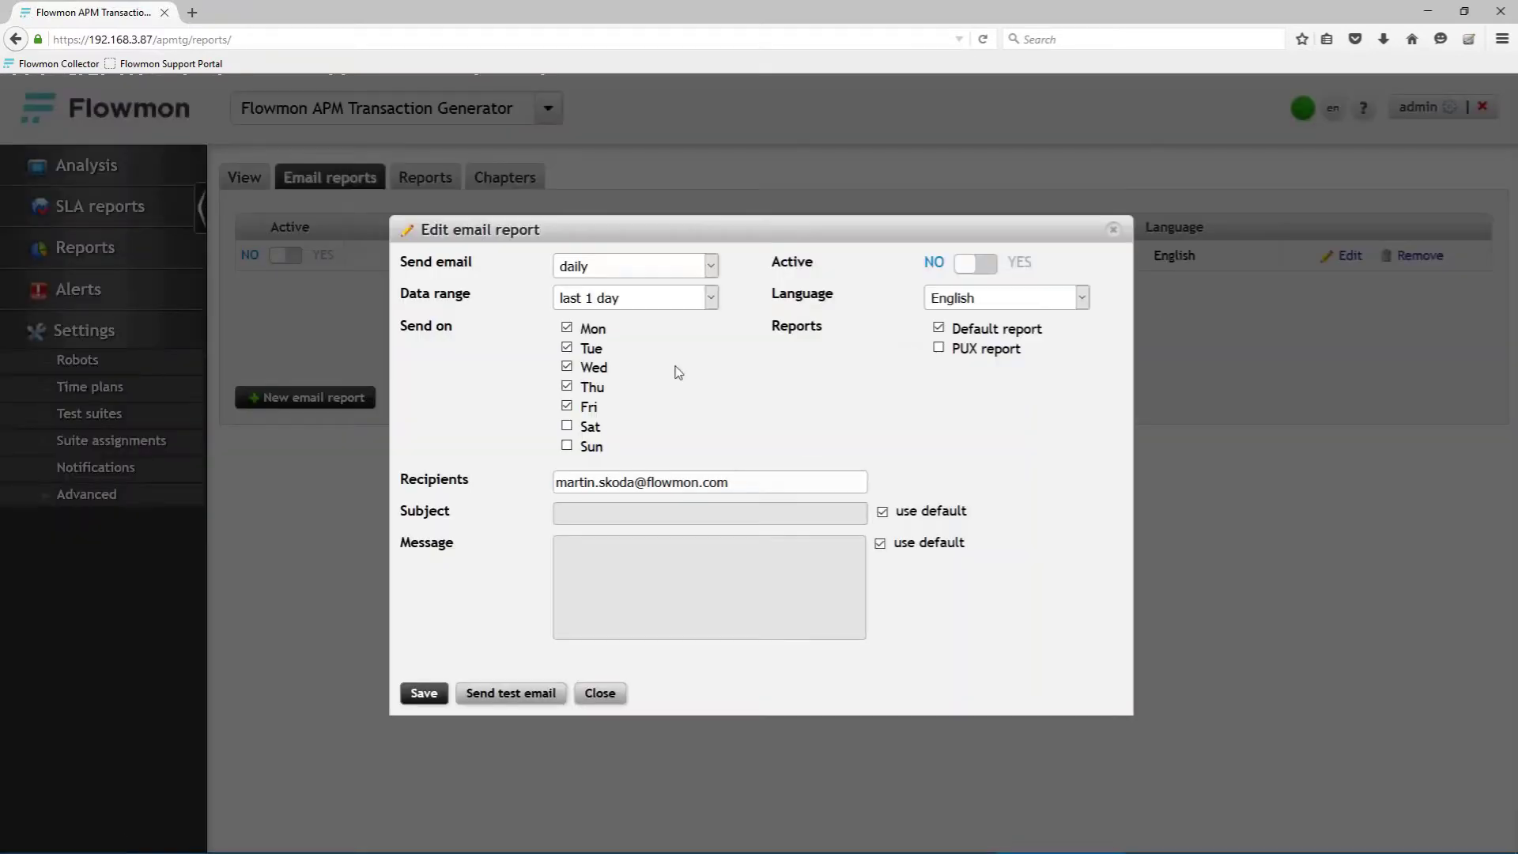
pyautogui.click(600, 694)
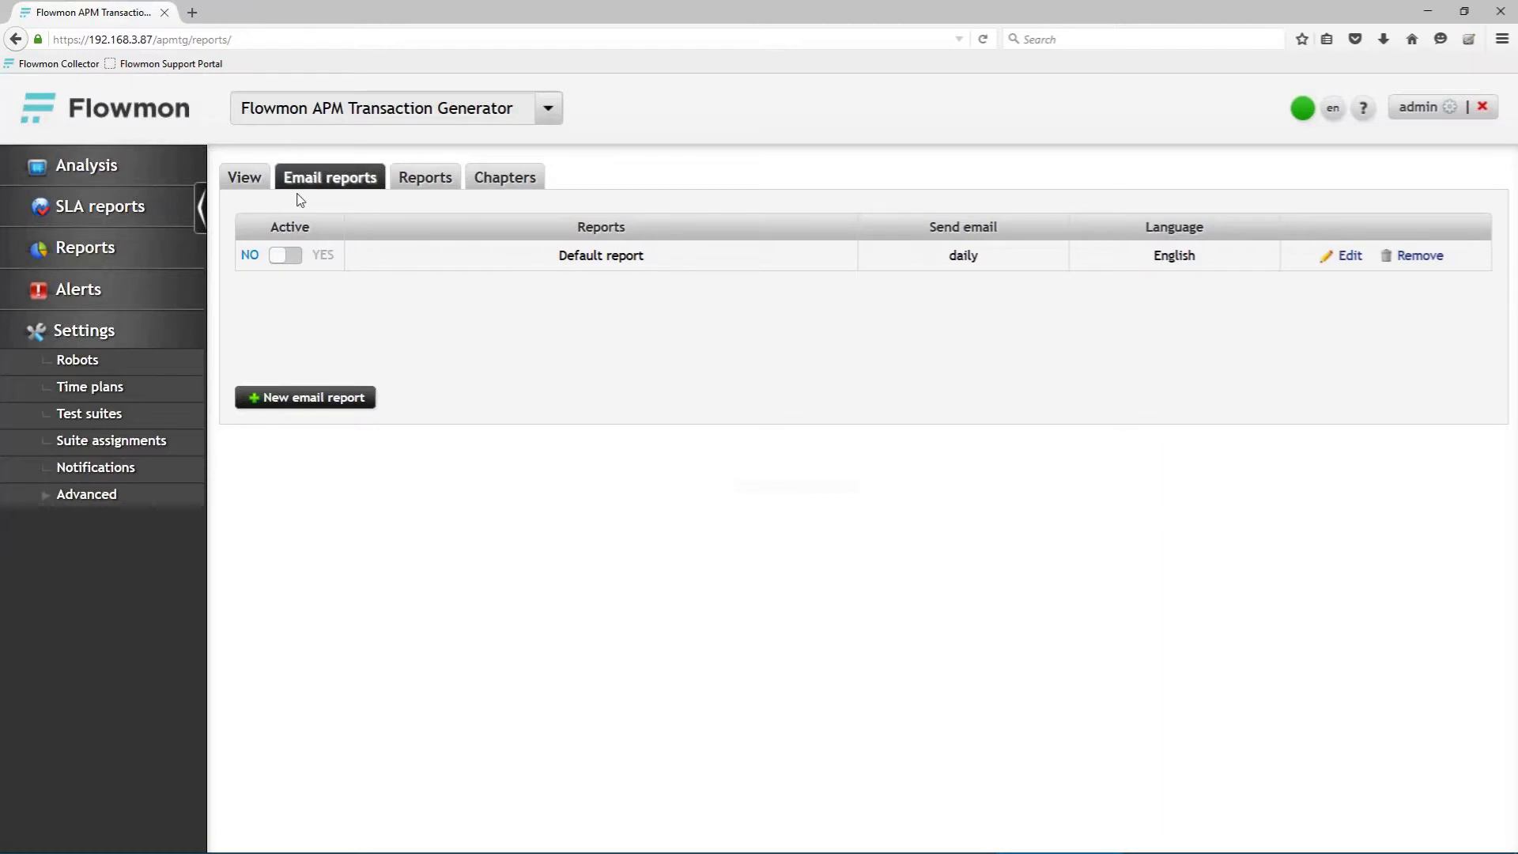
# Step: Scroll through the Default report's robot availability and daily, weekly and monthly SLA sections
pyautogui.click(243, 179)
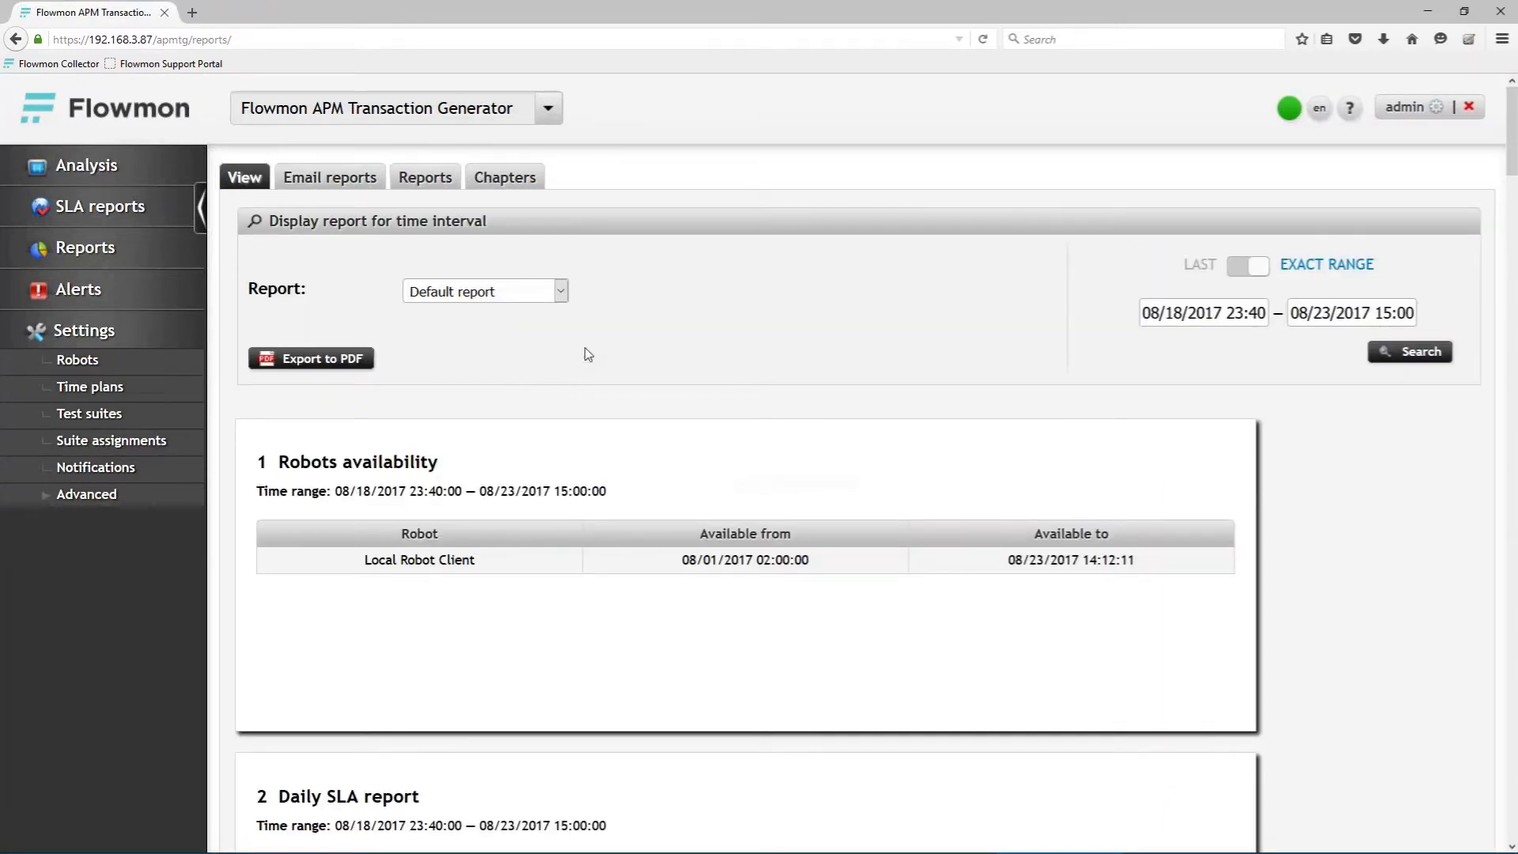
pyautogui.scroll(-1, 588, 354)
pyautogui.scroll(-3, 230, 298)
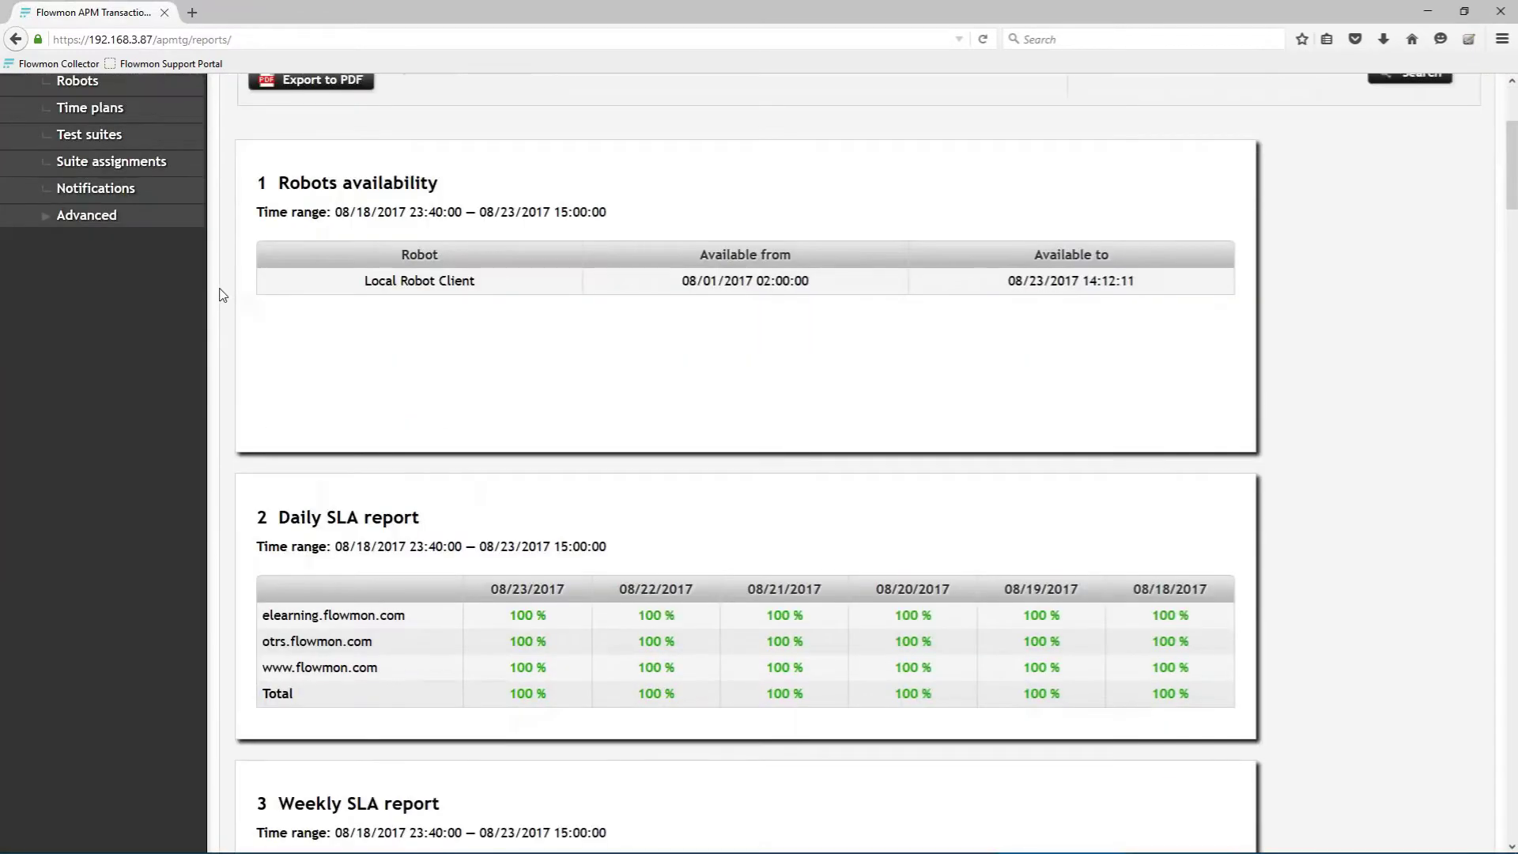
pyautogui.scroll(-4, 223, 295)
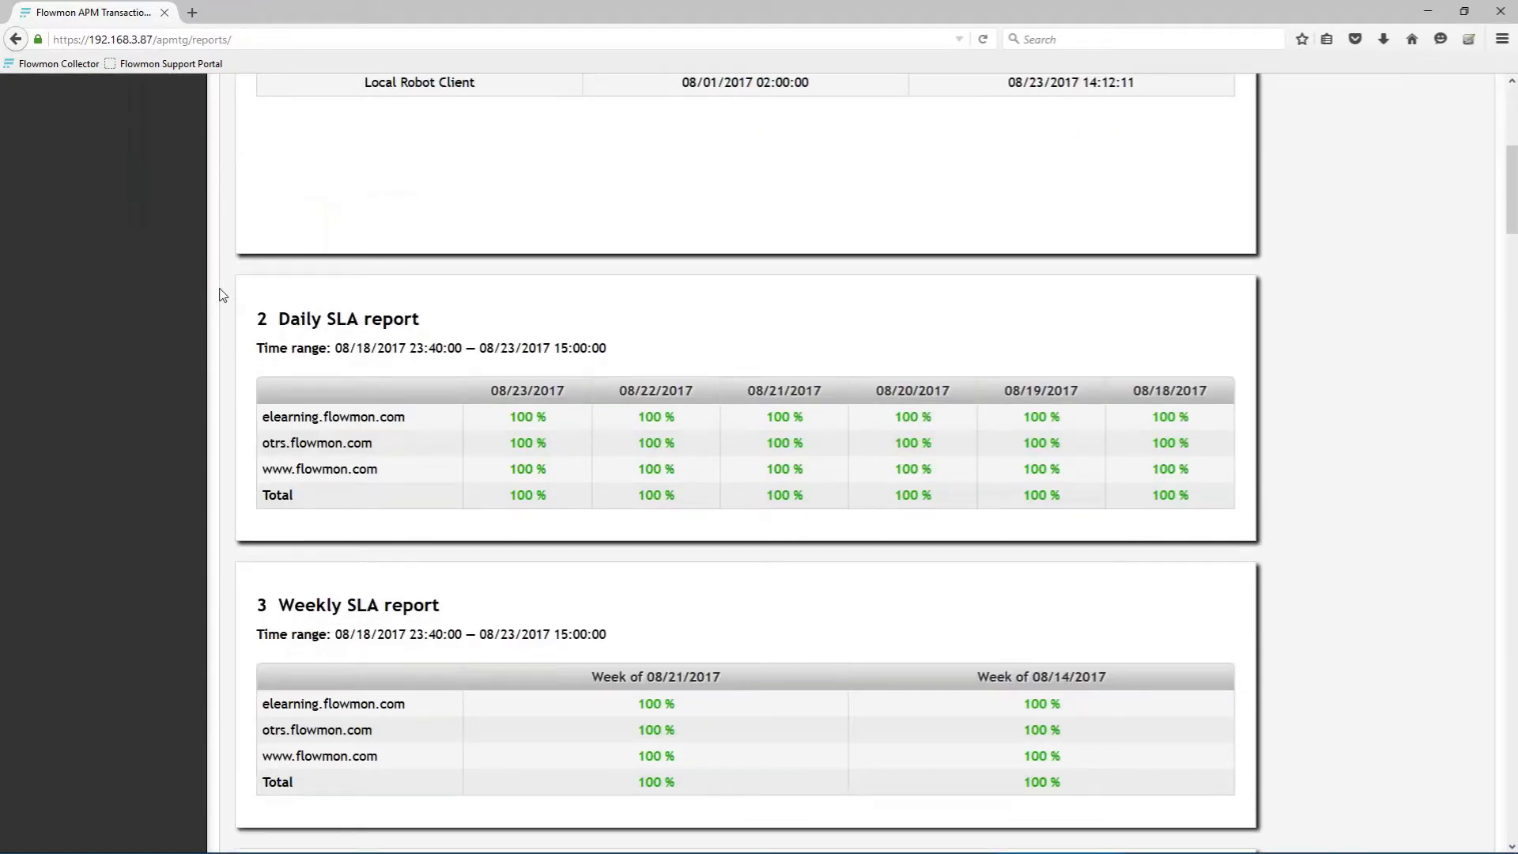
pyautogui.scroll(-7, 223, 295)
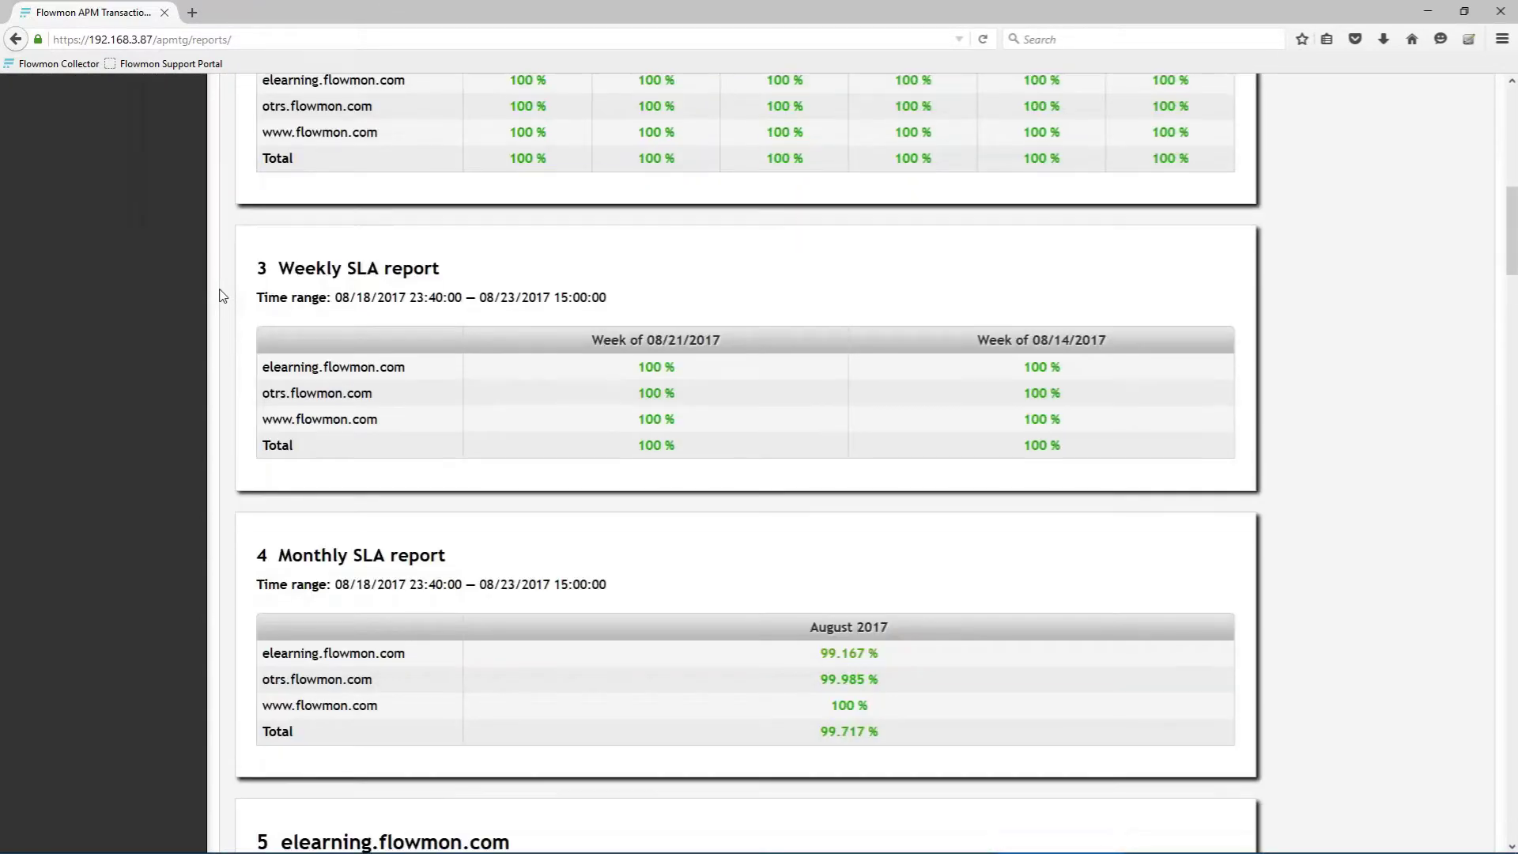
pyautogui.scroll(-20, 203, 317)
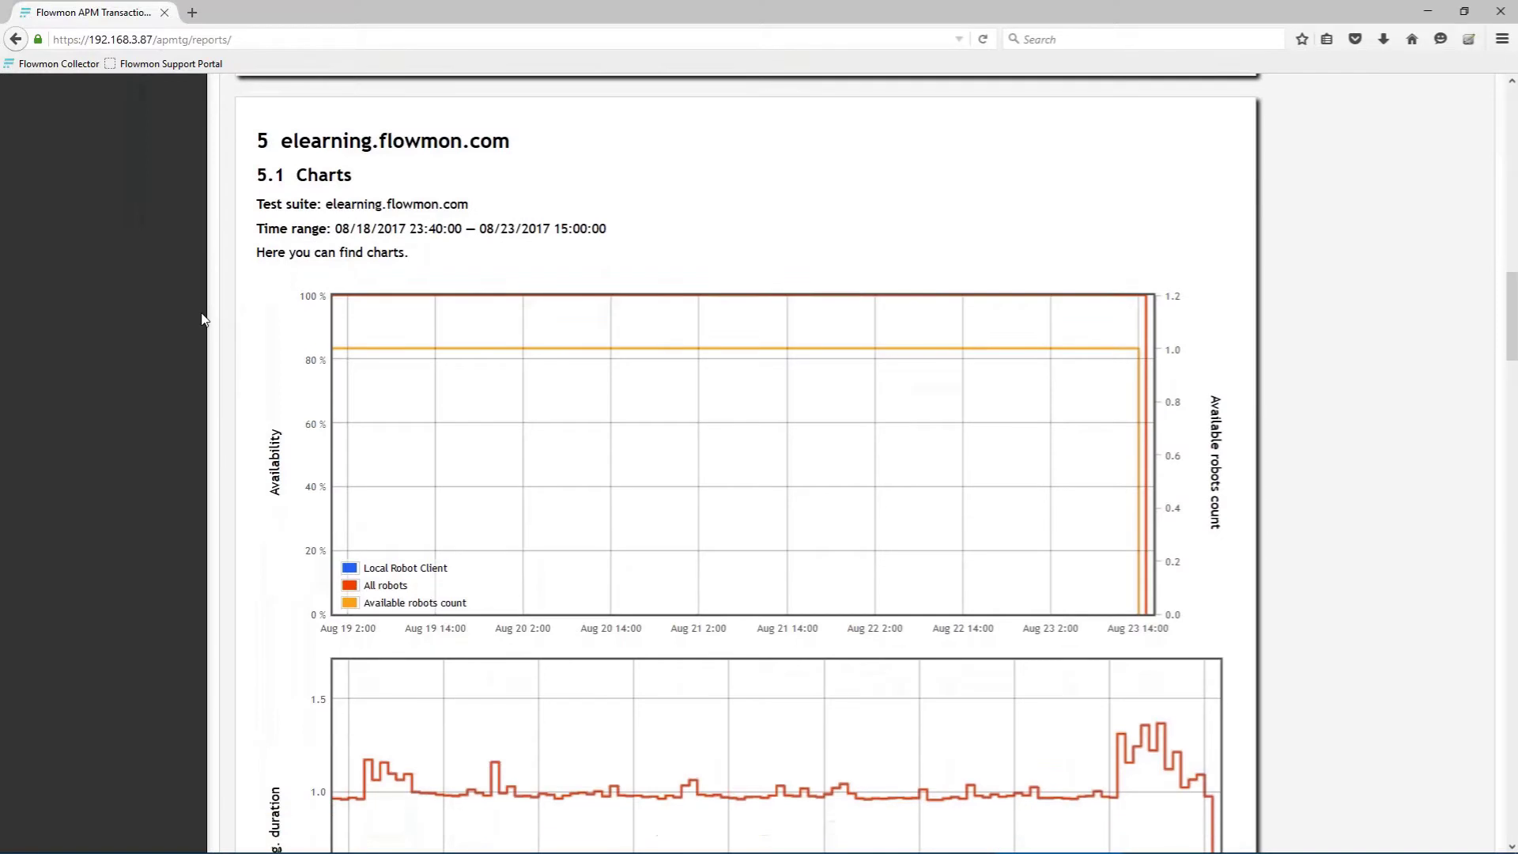
pyautogui.scroll(2, 203, 318)
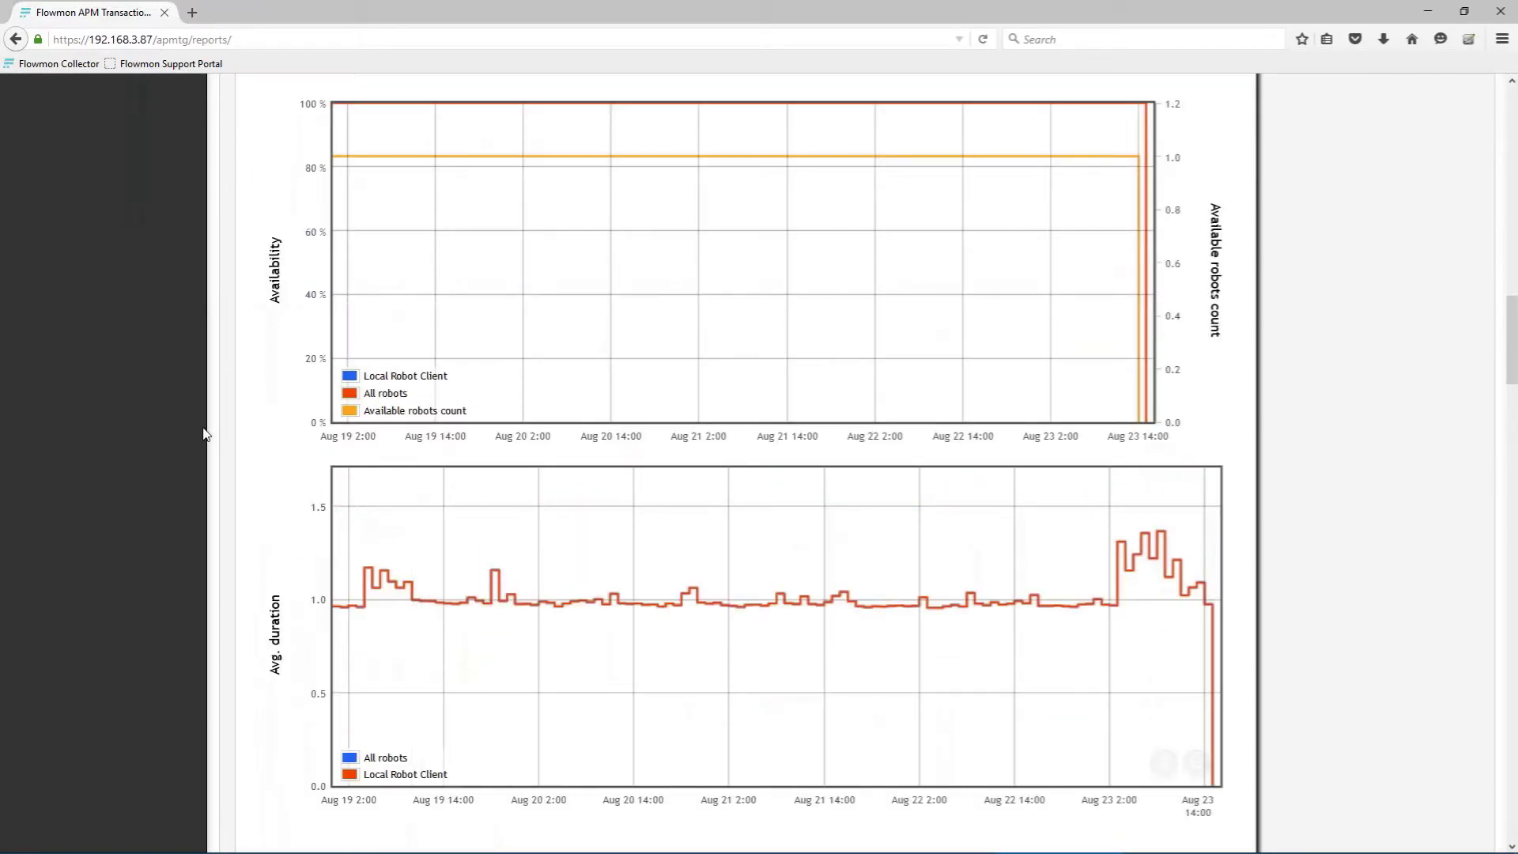
pyautogui.scroll(18, 203, 435)
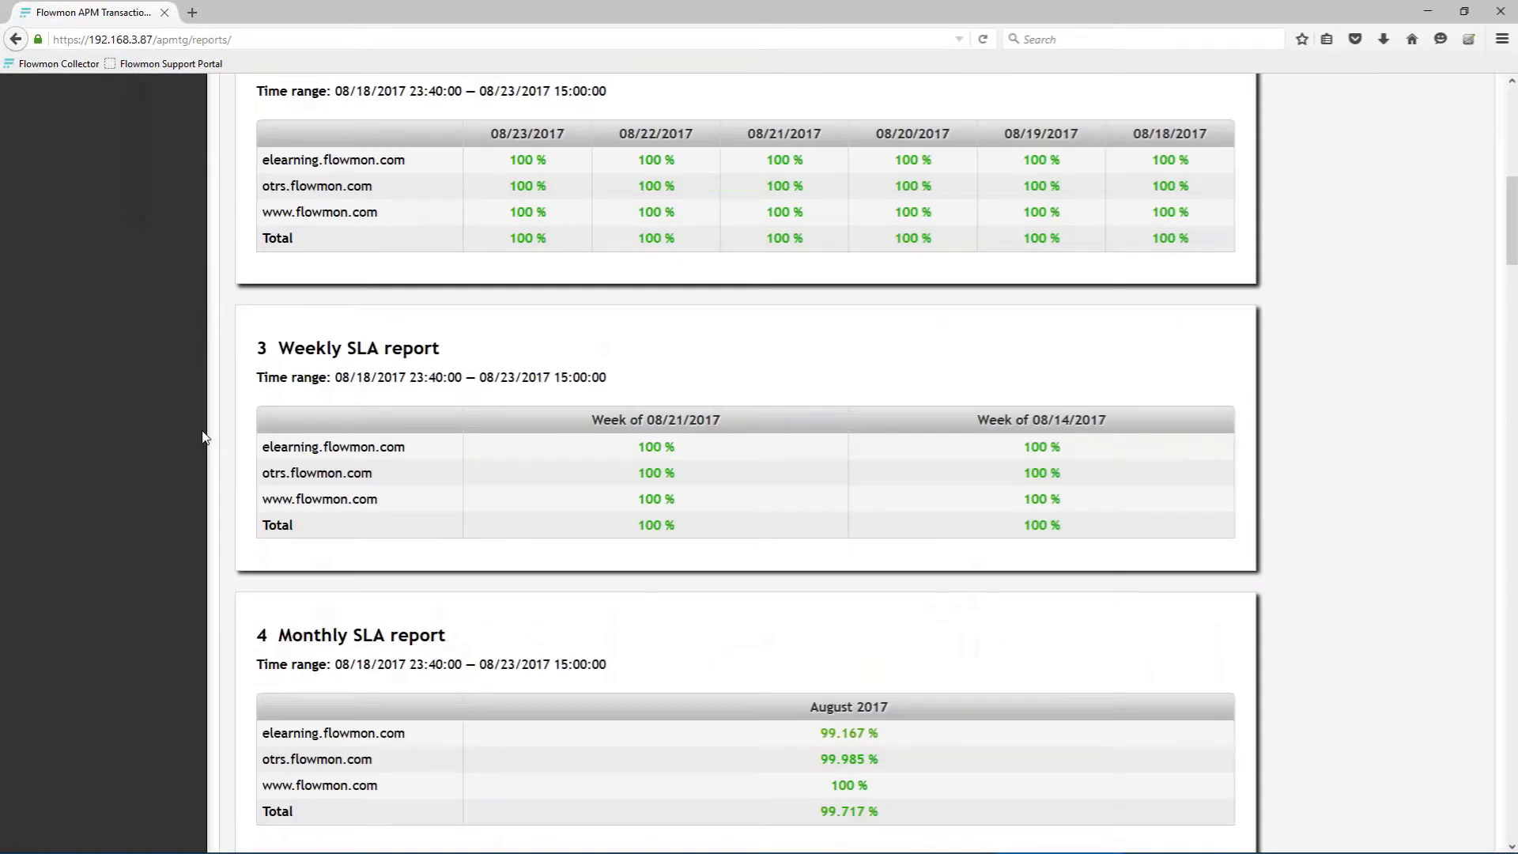
# Step: Open the Alerts list with its three 'výpadek aplikace' test-failure alerts
pyautogui.scroll(5, 203, 437)
pyautogui.click(88, 290)
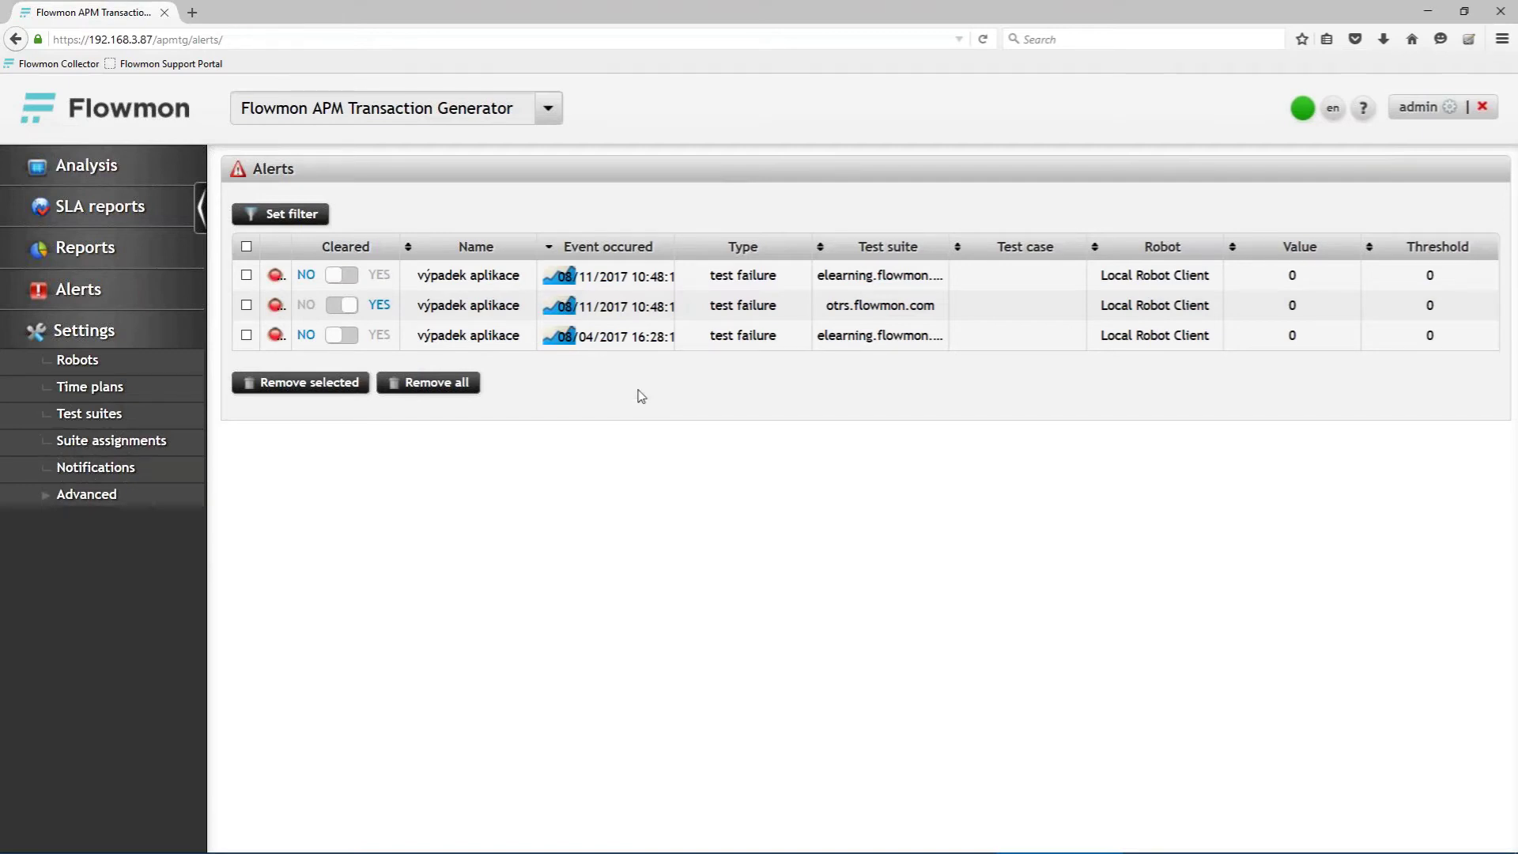
# Step: Open the otrs.flowmon.com alert's suite analysis showing 99.986 % last month
pyautogui.click(572, 311)
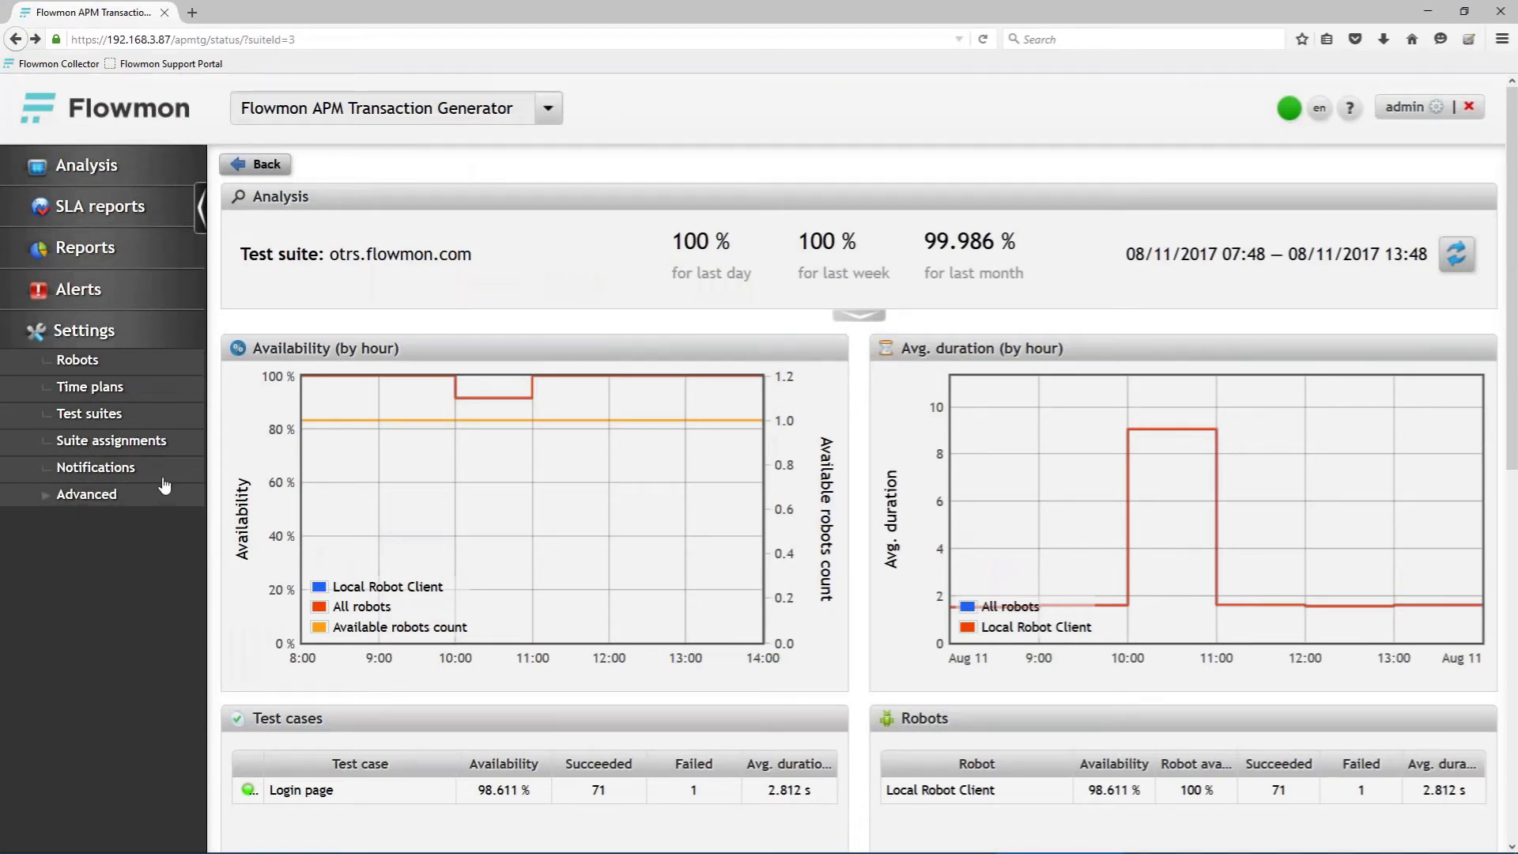
# Step: Edit alert_webinar under Settings > Notifications: type threshold breach, metric kept as duration
pyautogui.click(129, 478)
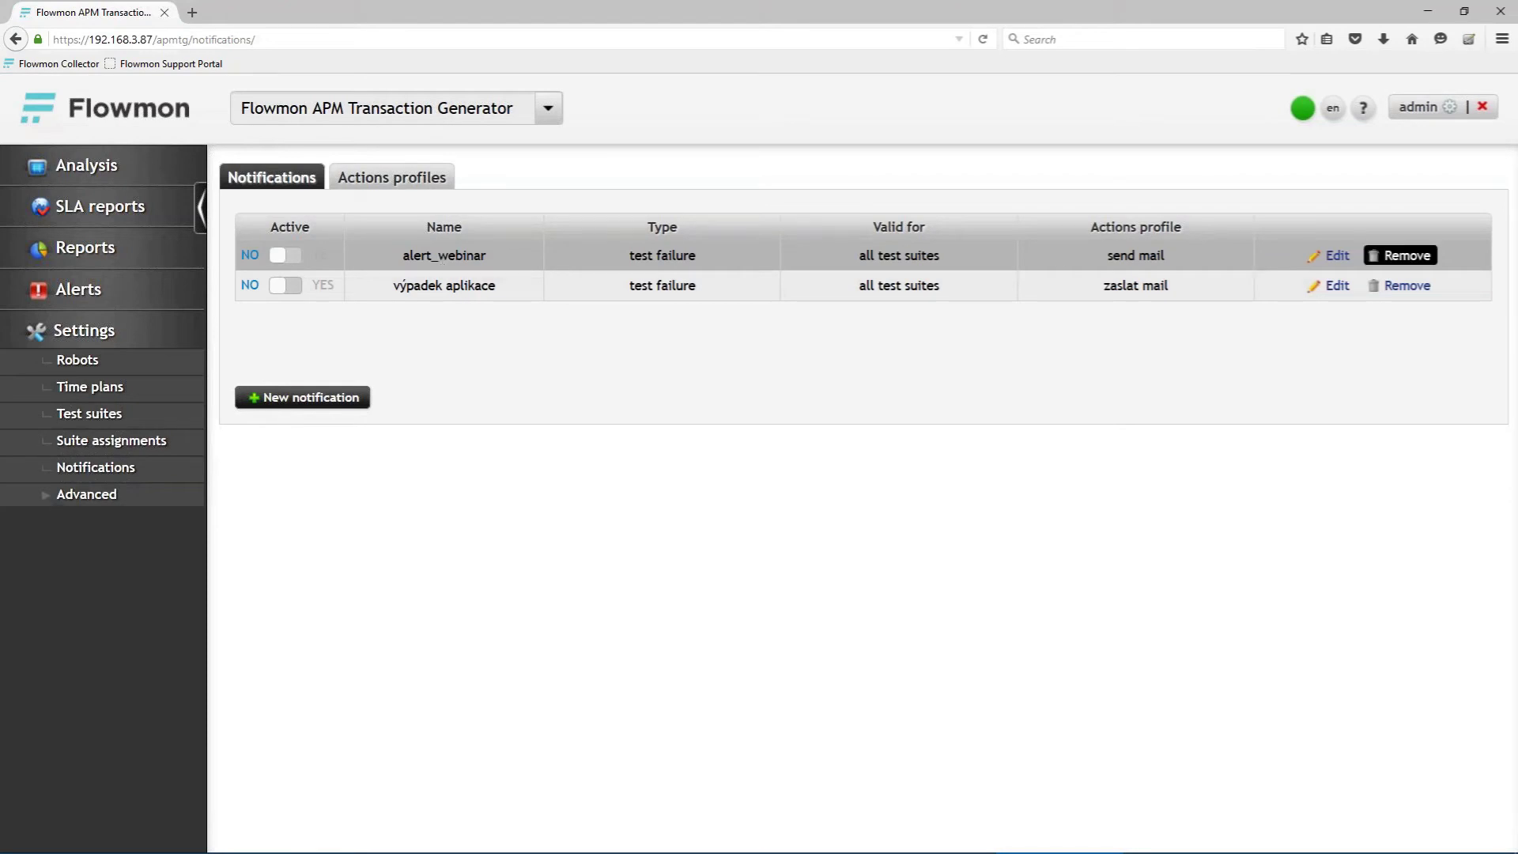
pyautogui.click(1317, 256)
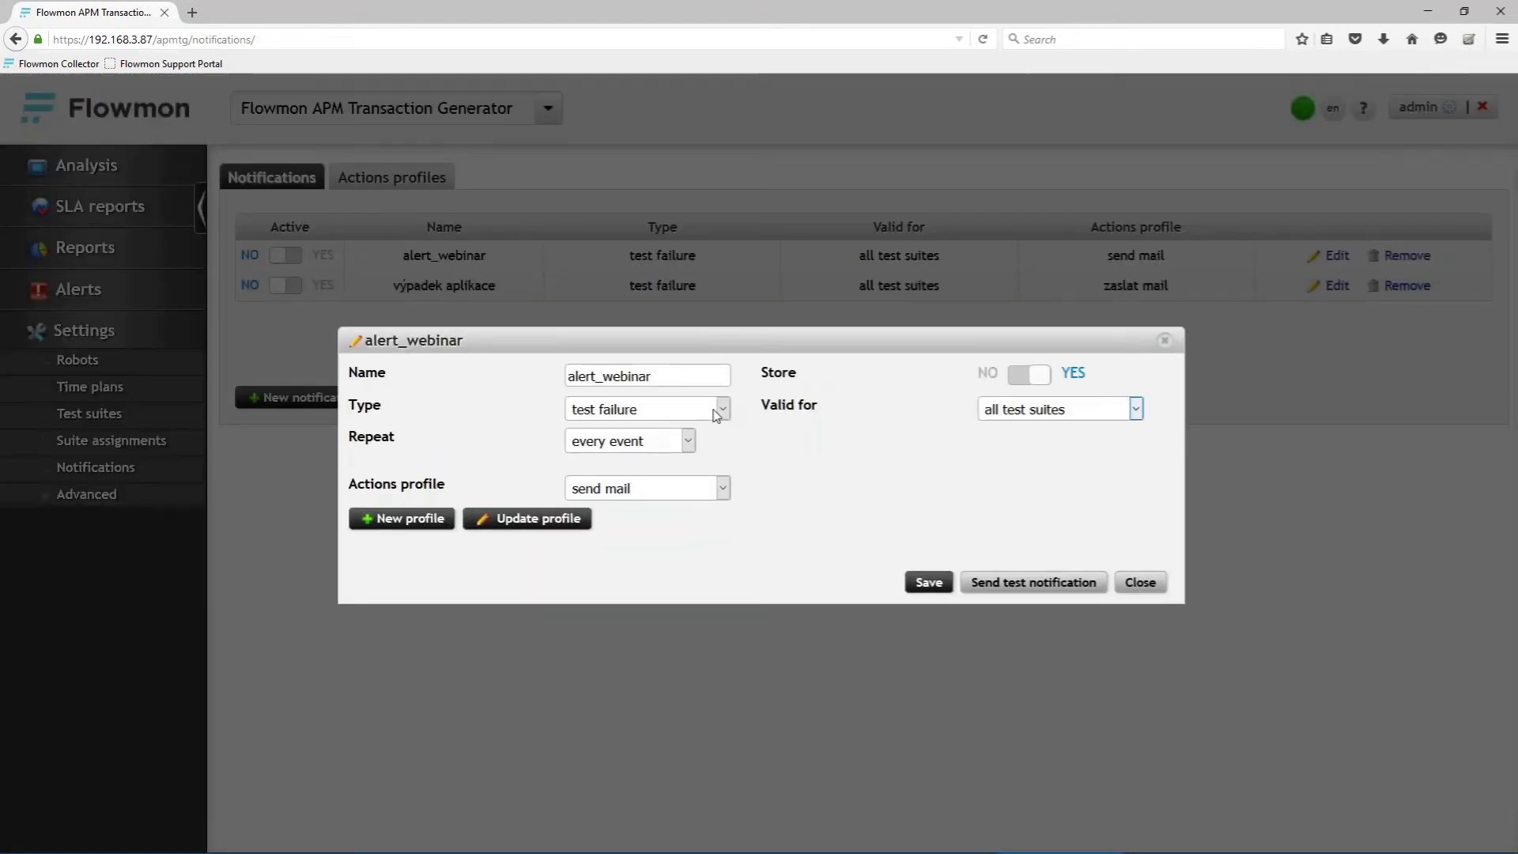
pyautogui.click(716, 413)
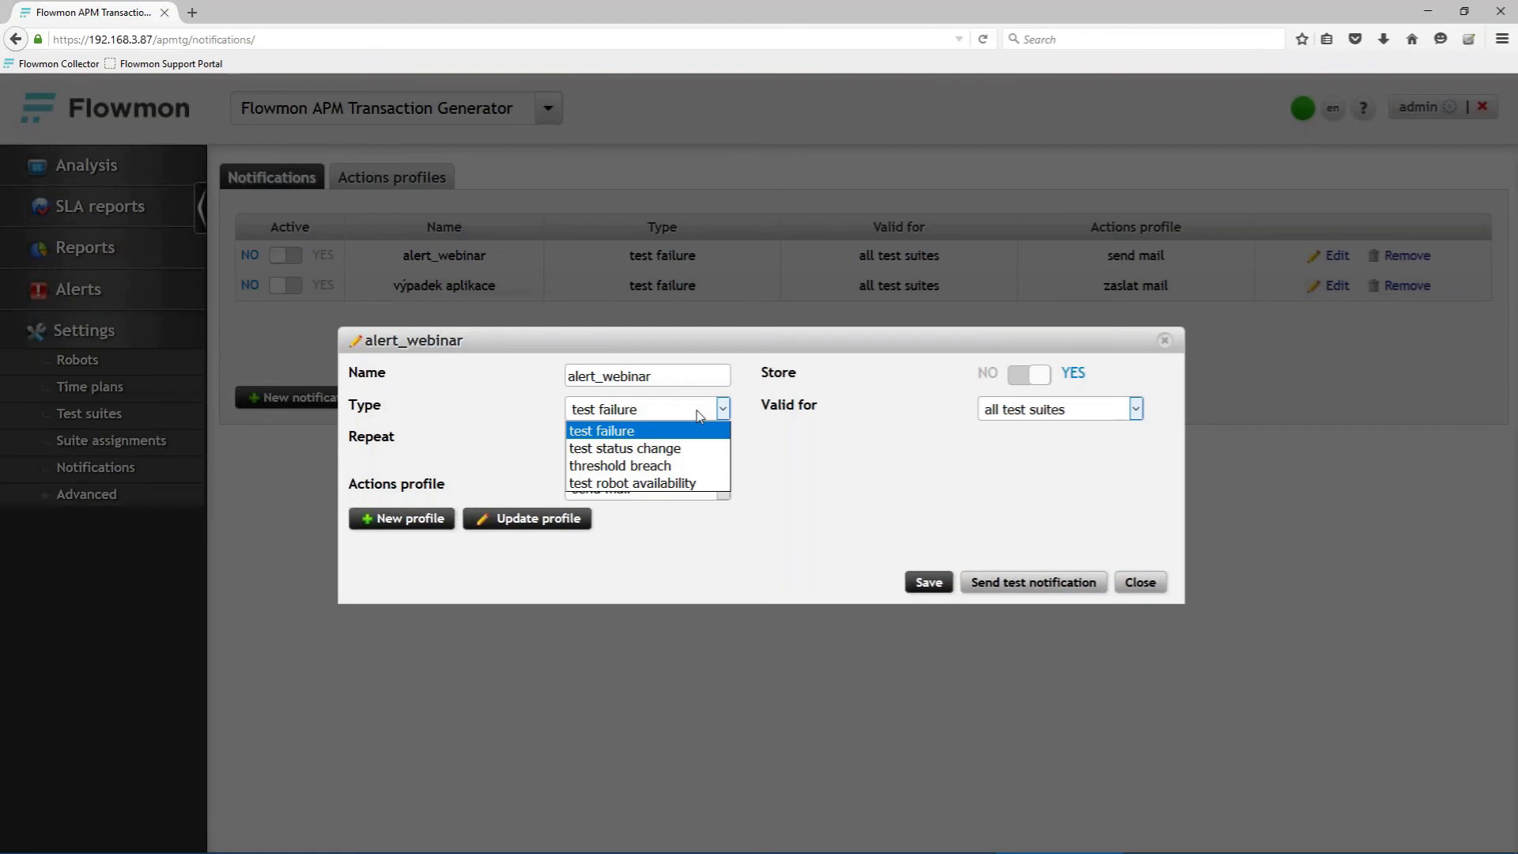
pyautogui.click(694, 466)
pyautogui.click(701, 445)
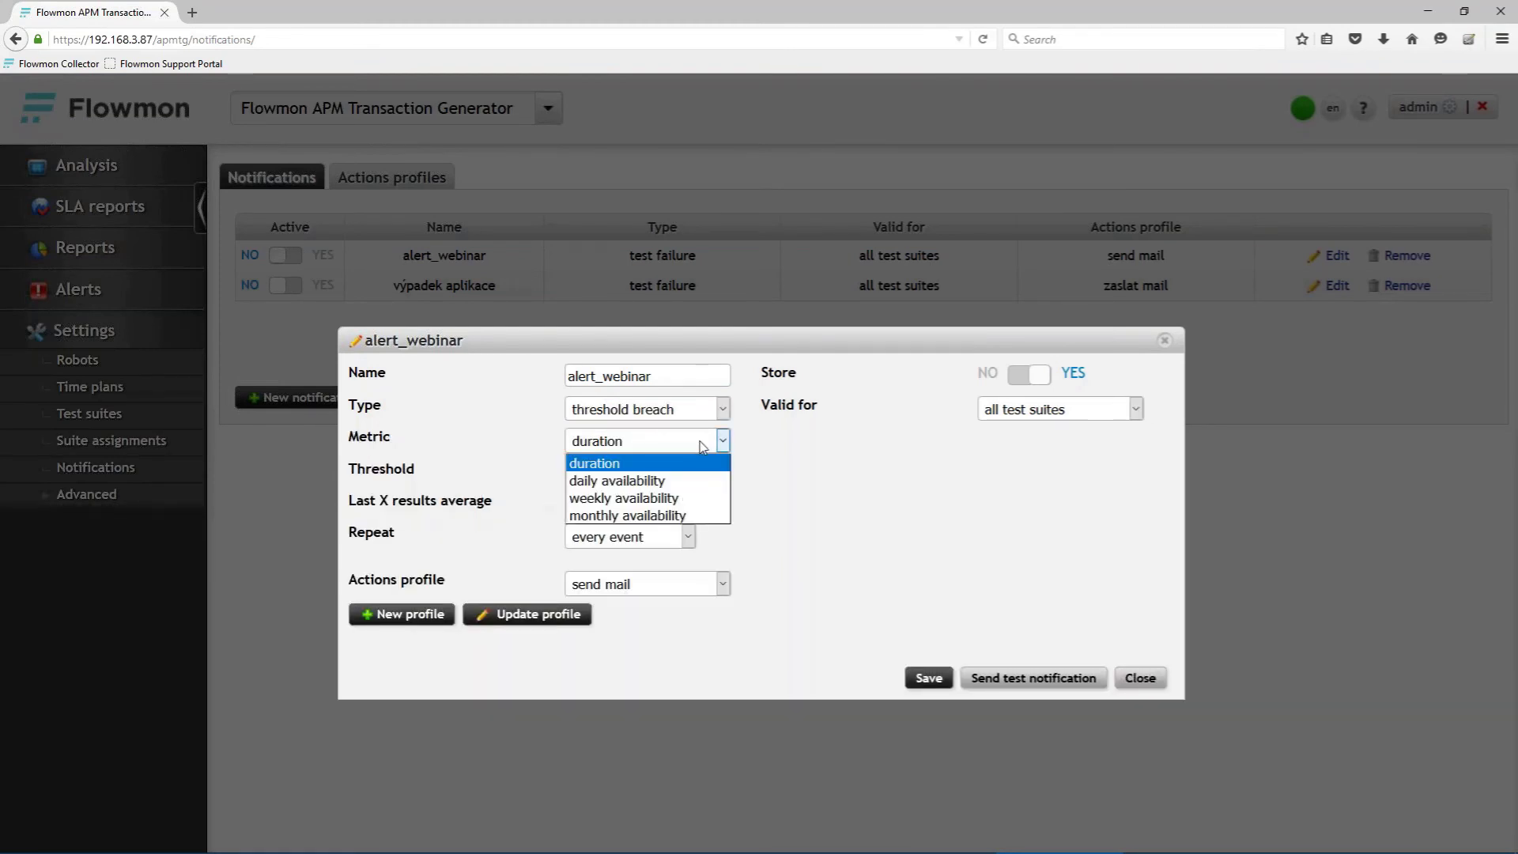
pyautogui.click(794, 459)
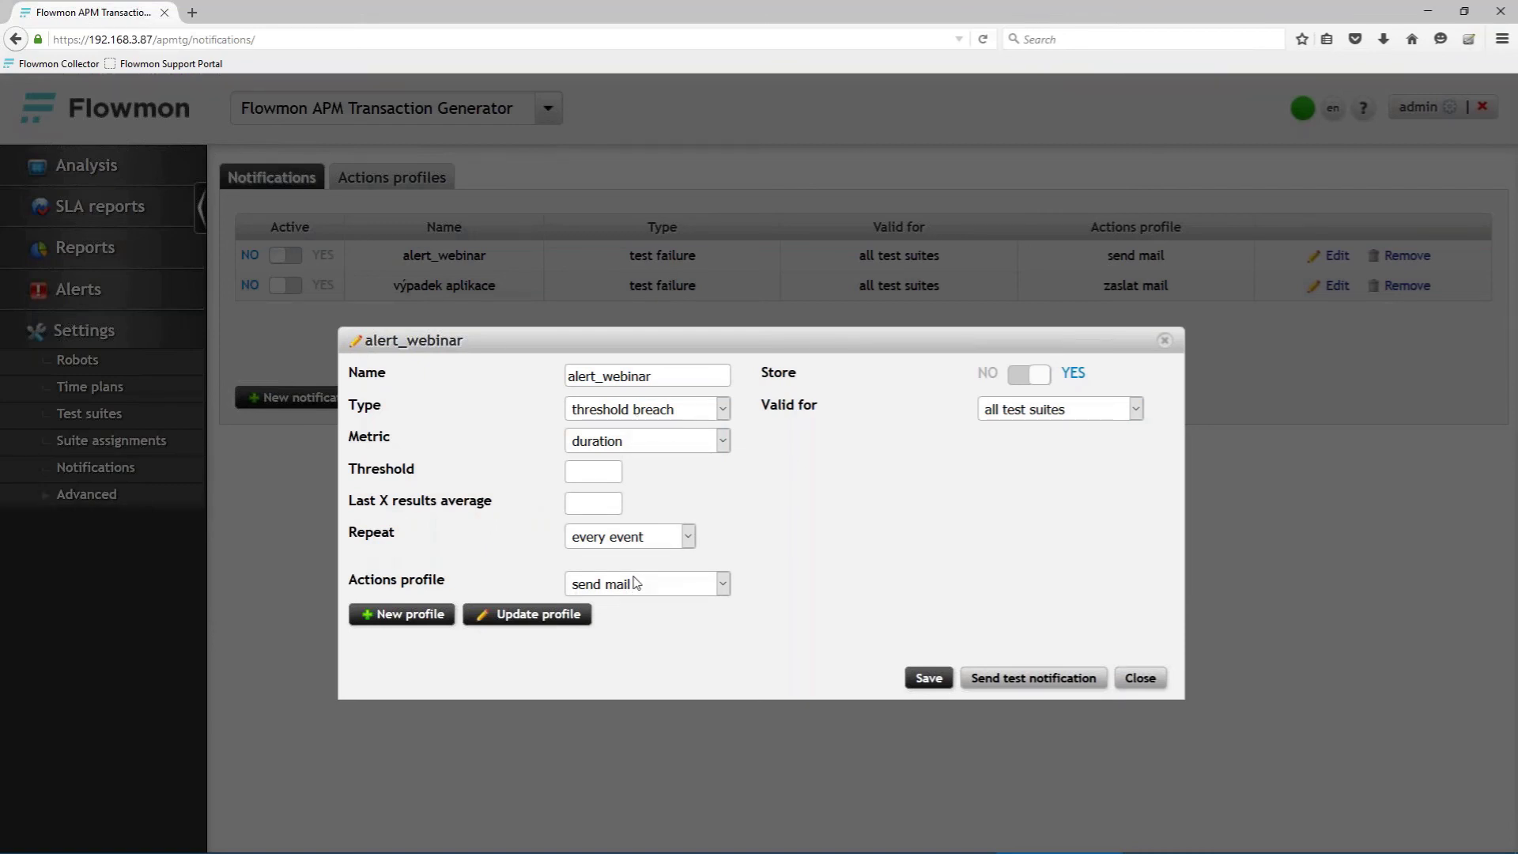
# Step: Open the send mail actions profile and preview its e-mail action's SNMP settings without saving
pyautogui.click(560, 615)
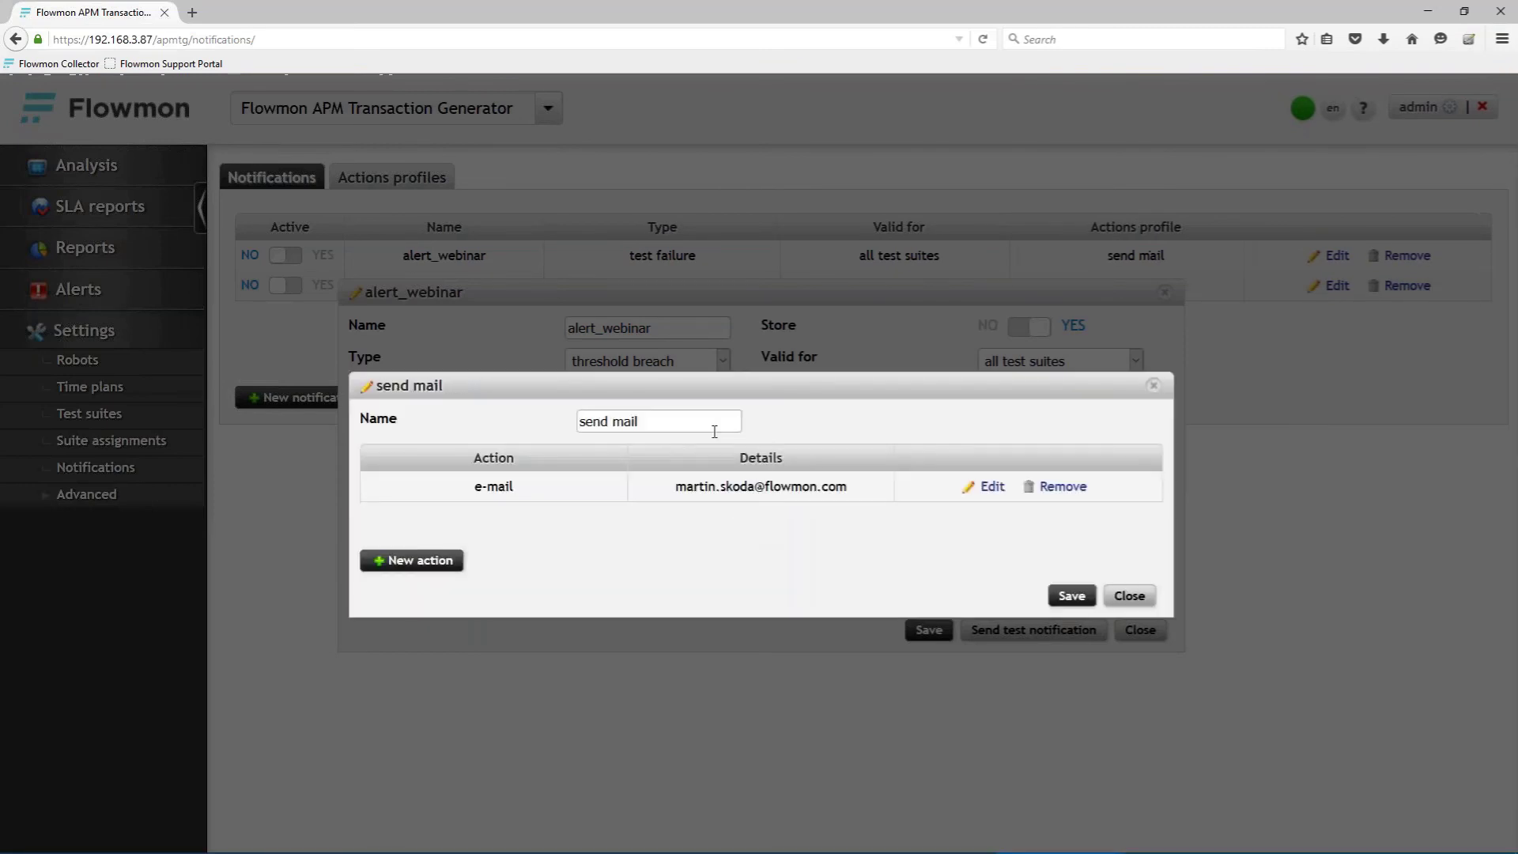
pyautogui.click(988, 486)
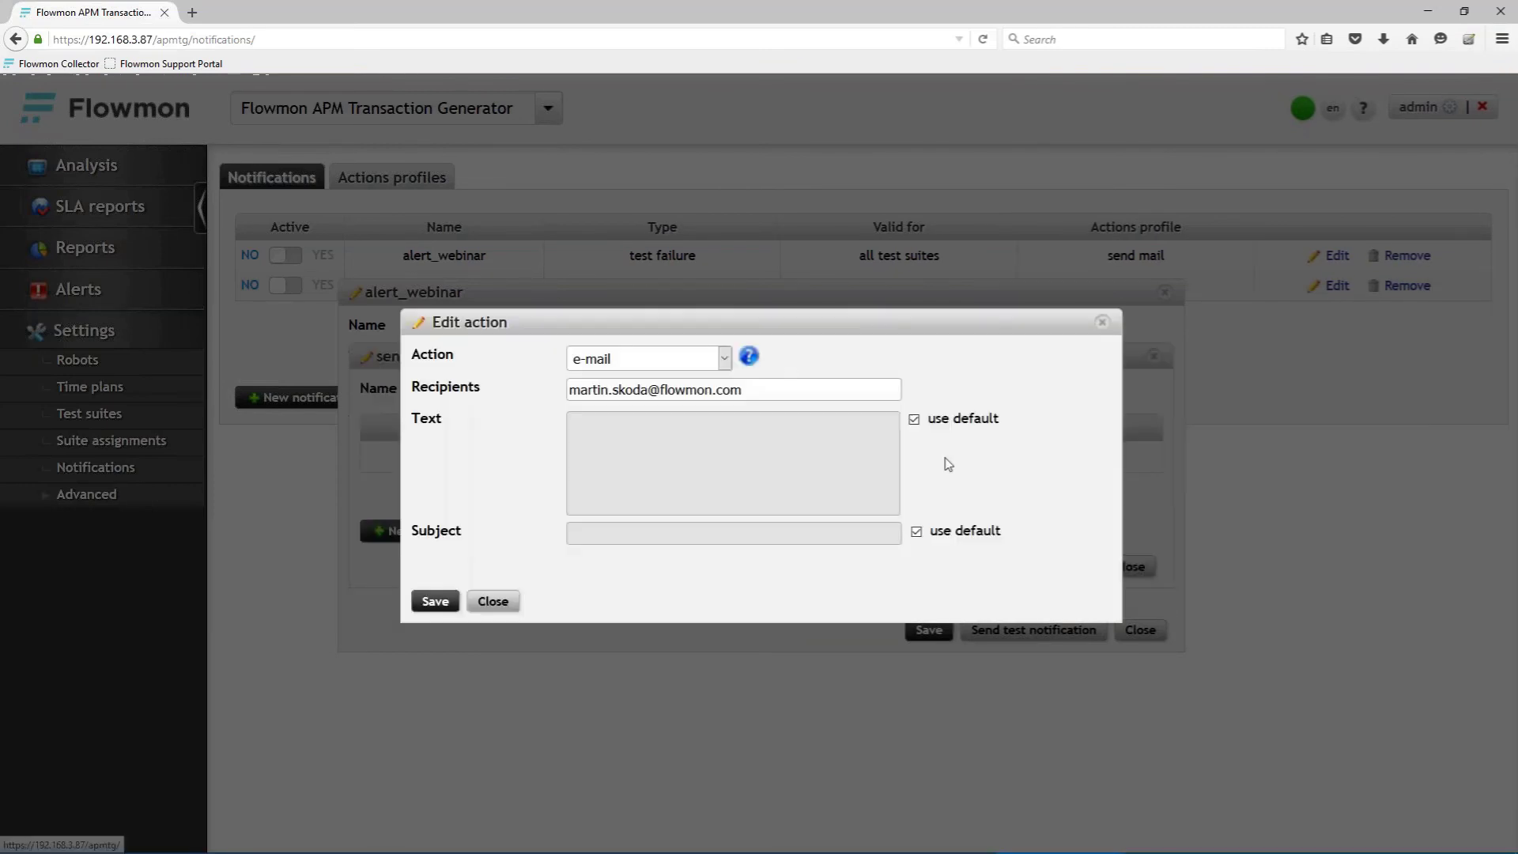
pyautogui.click(722, 361)
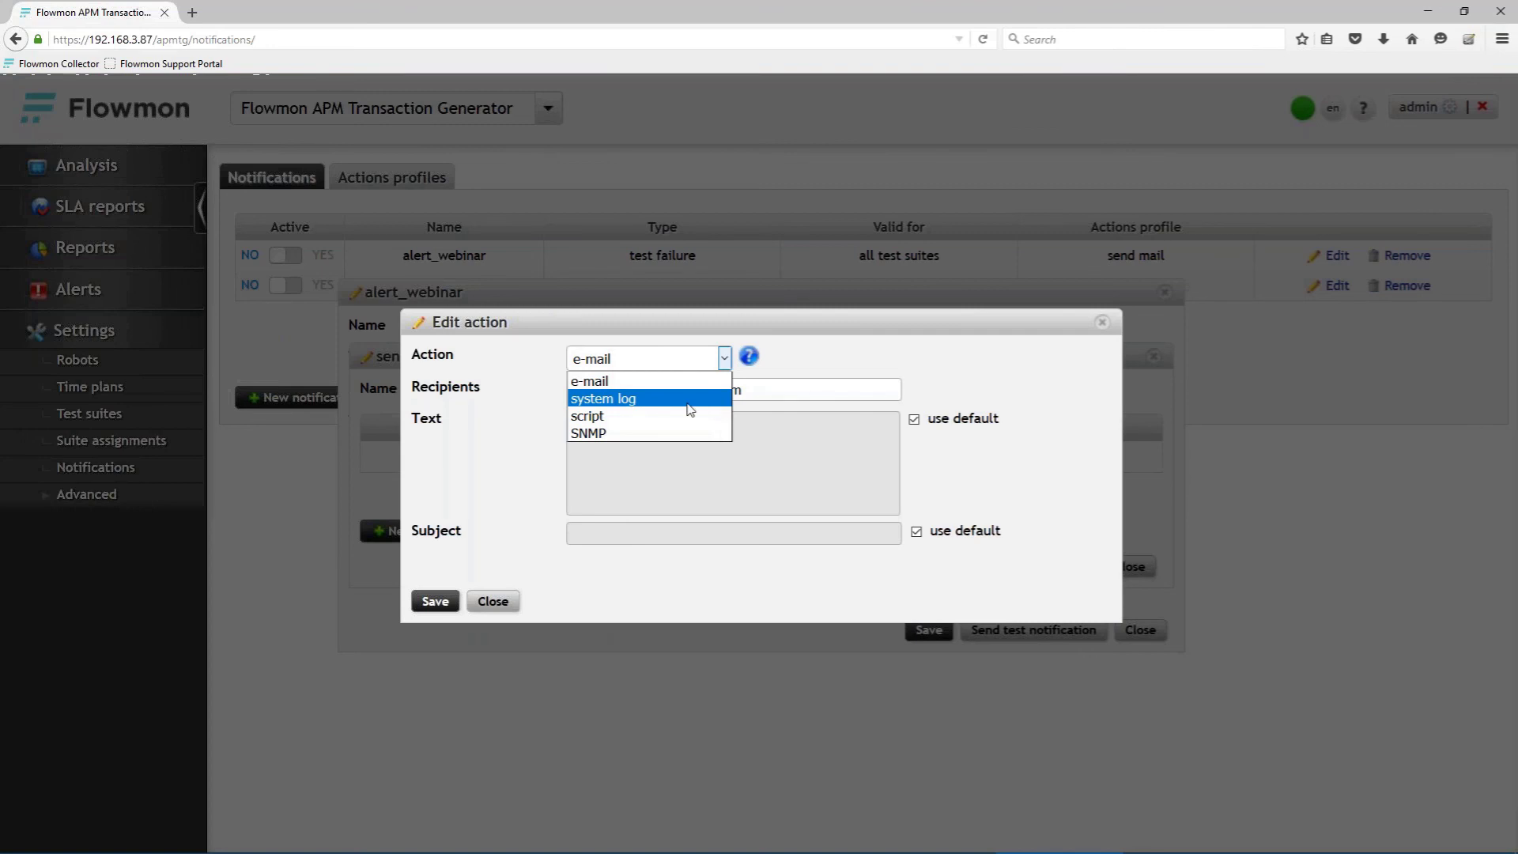
pyautogui.click(630, 436)
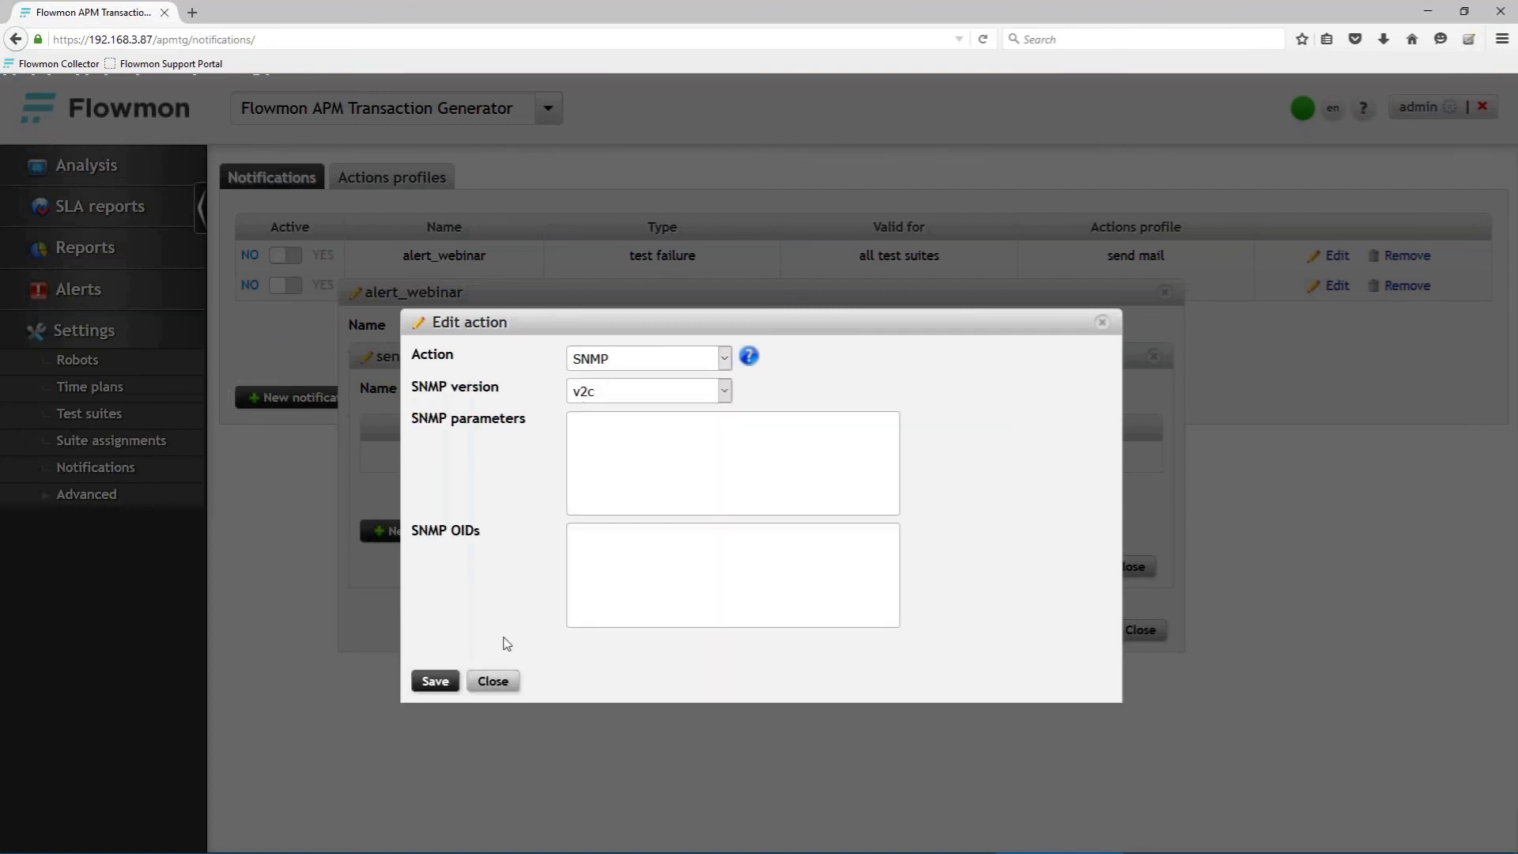
pyautogui.click(493, 681)
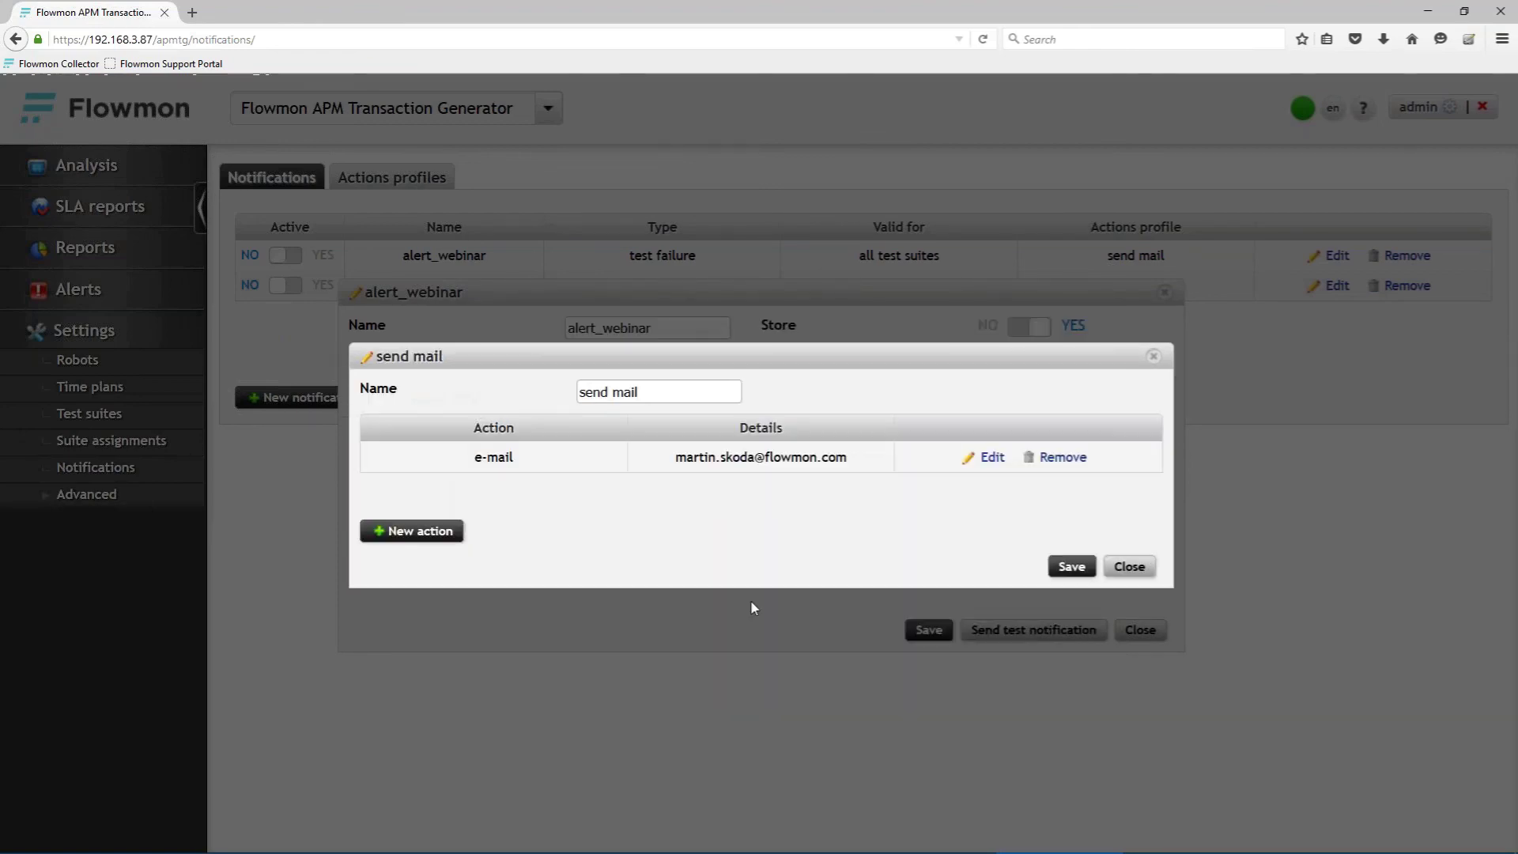